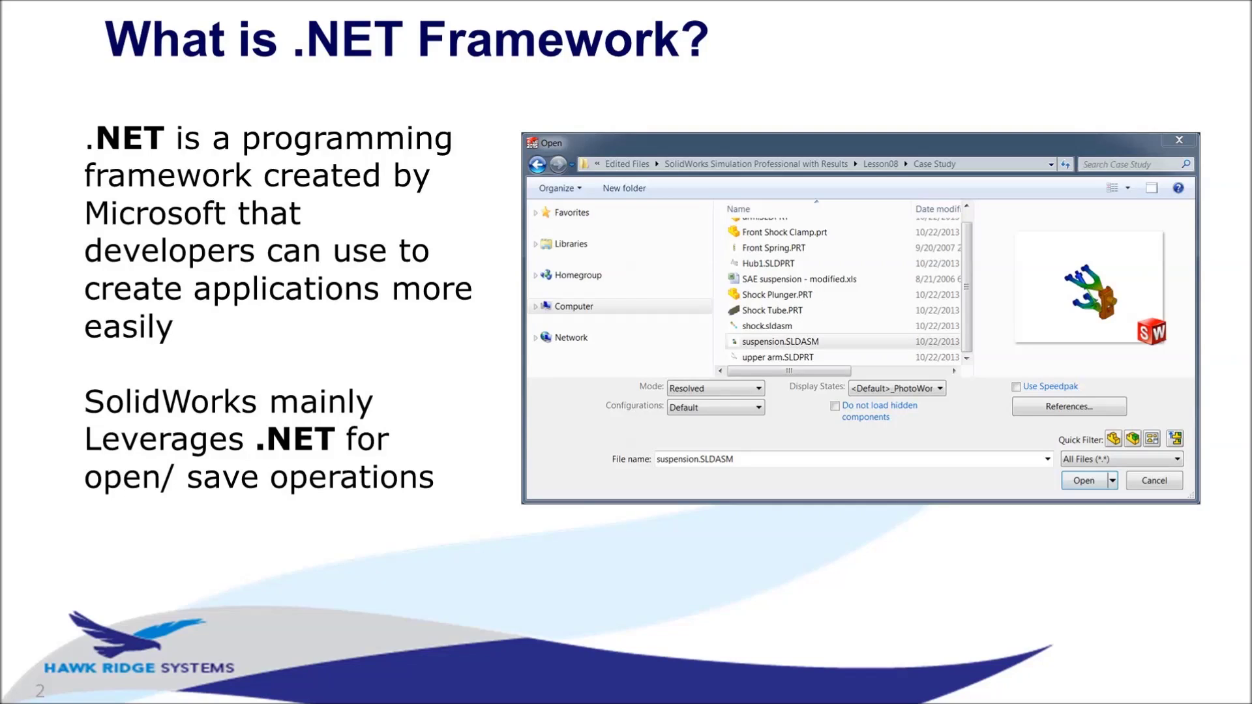
# Advance the slide show to slide 4, showing the .NET Runtime Event 1022 capture
pyautogui.press('Right')
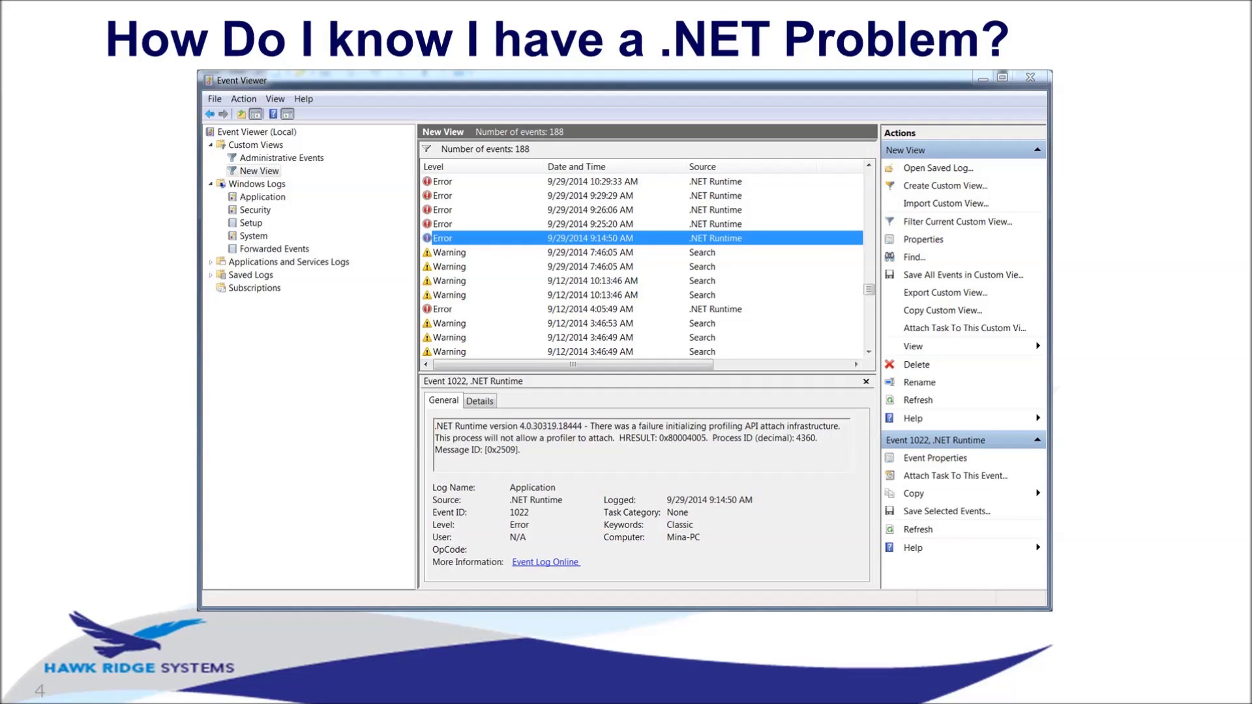
# End the slide show and launch Event Viewer by searching 'event view' from Start
pyautogui.press('Escape')
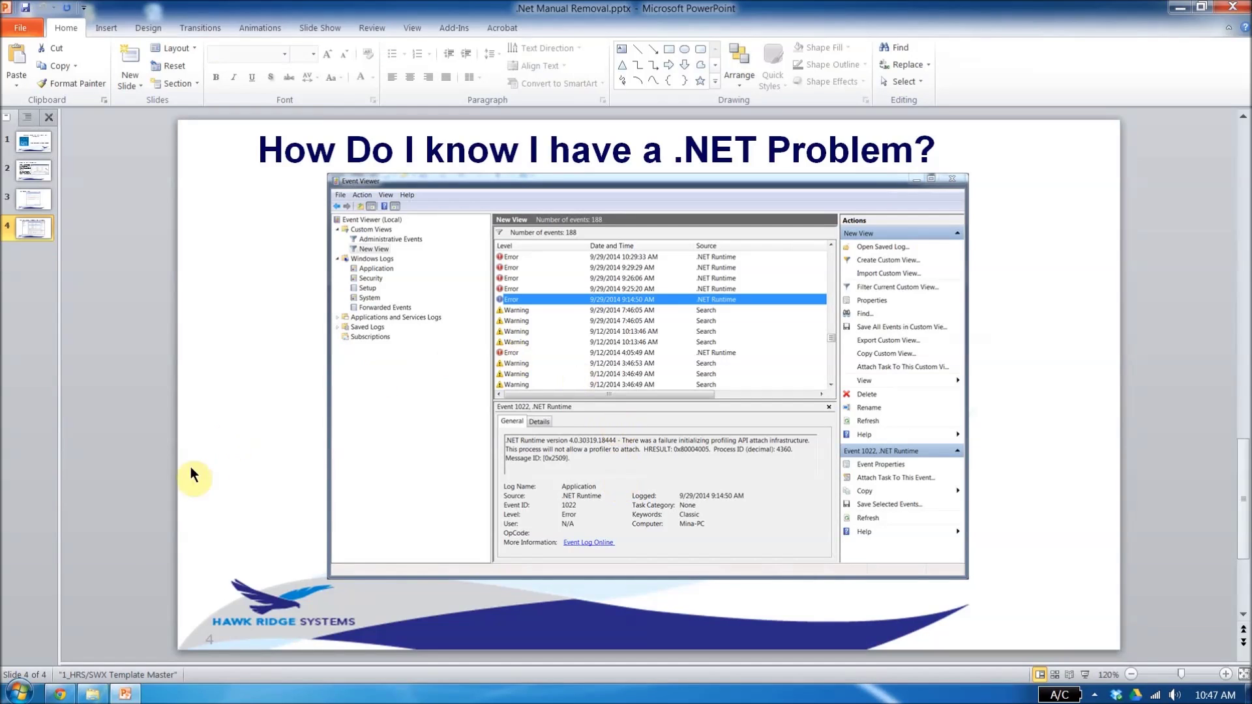
pyautogui.click(19, 692)
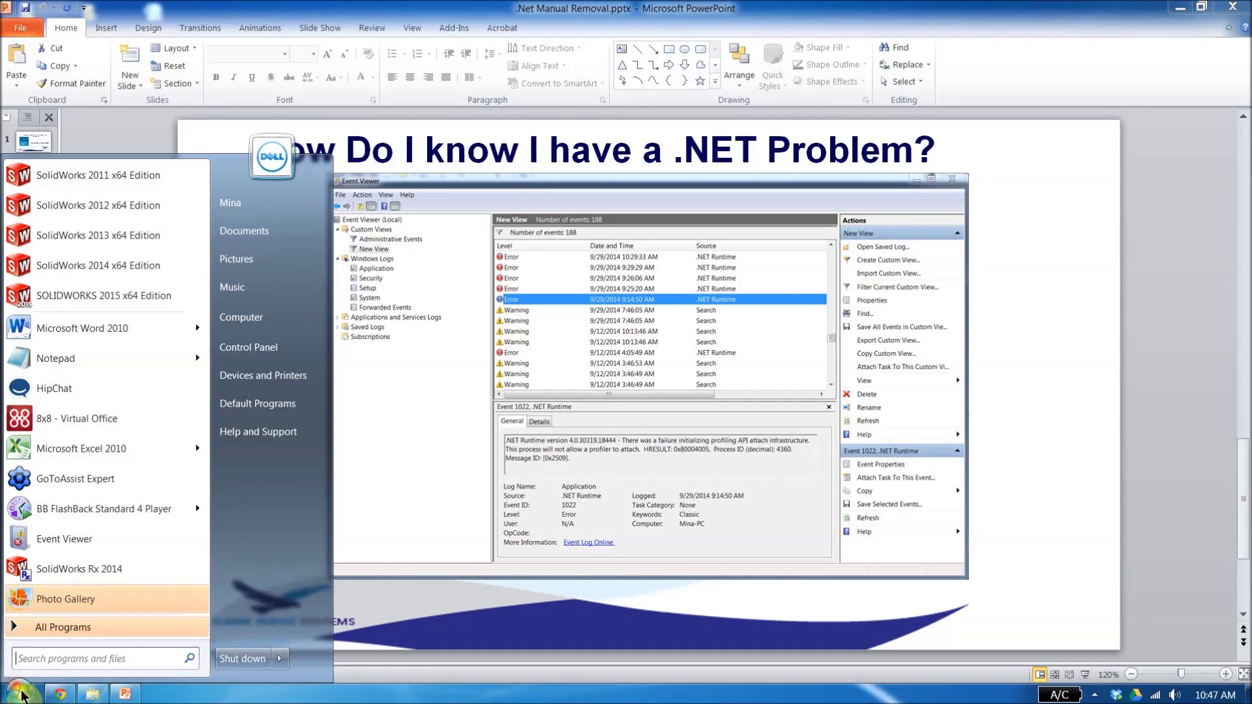
pyautogui.write('event v')
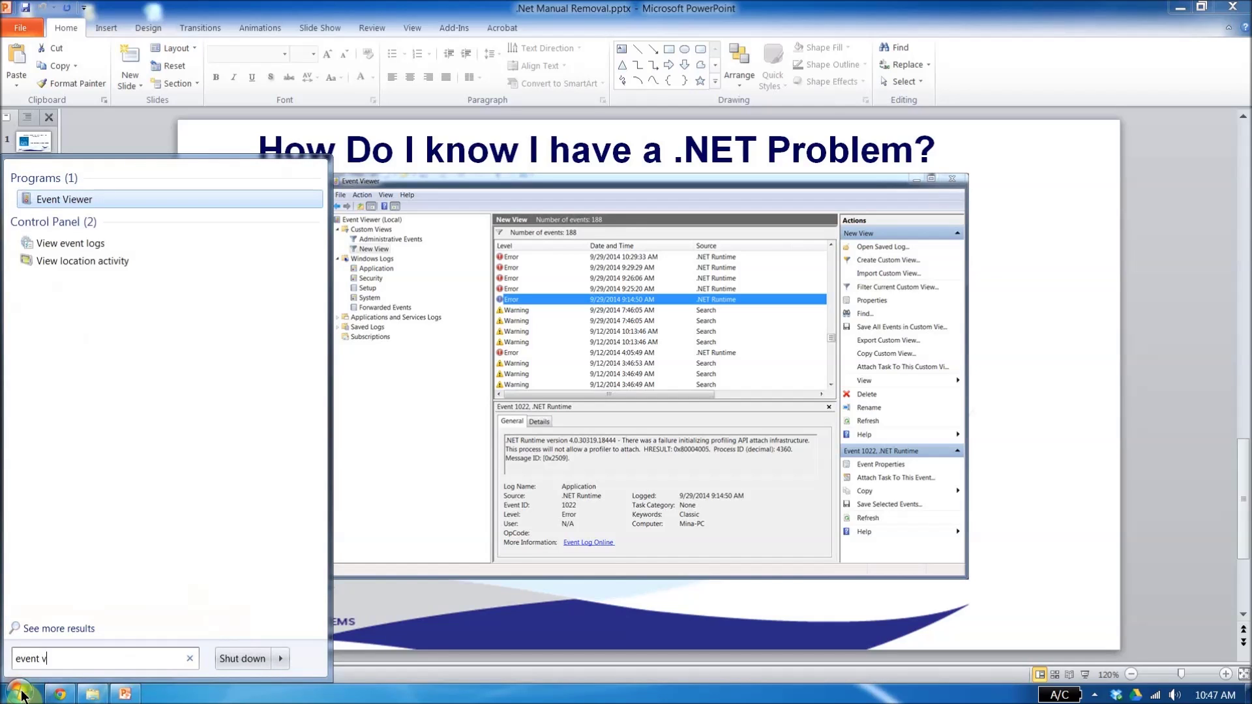
pyautogui.write('iew')
pyautogui.click(74, 202)
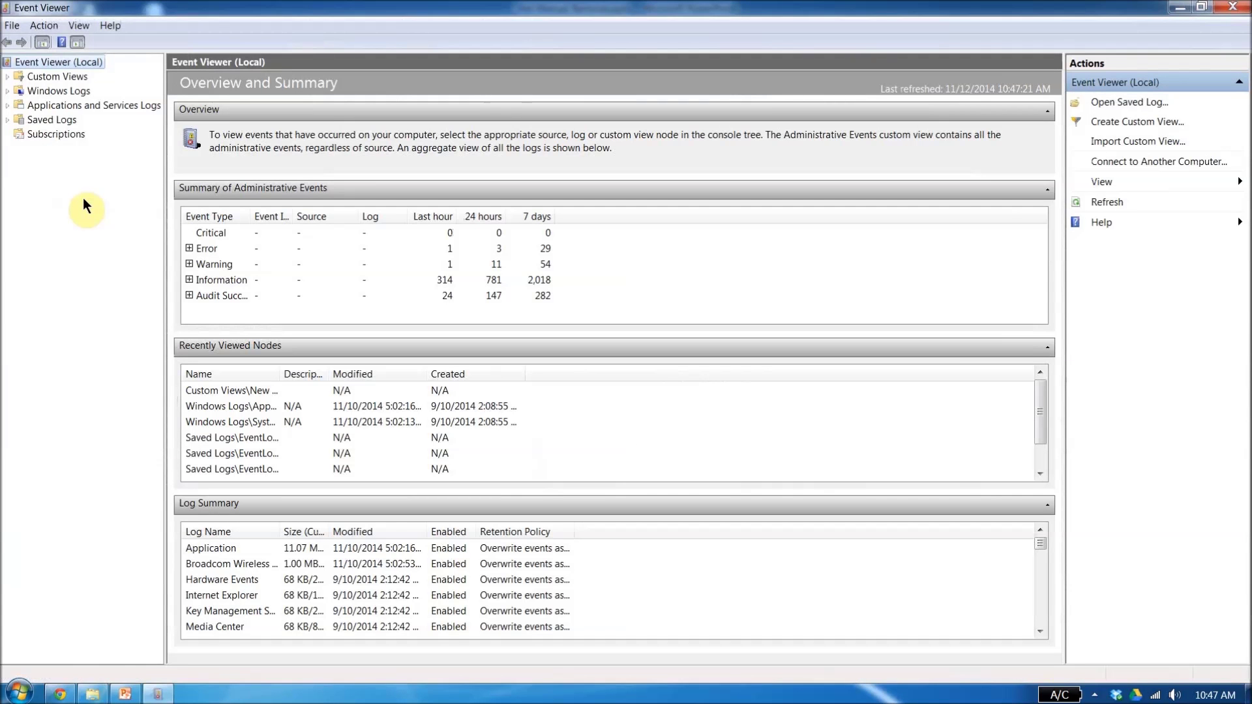
# Show the Windows Logs Application log and drag the splitter to enlarge its event list
pyautogui.click(8, 91)
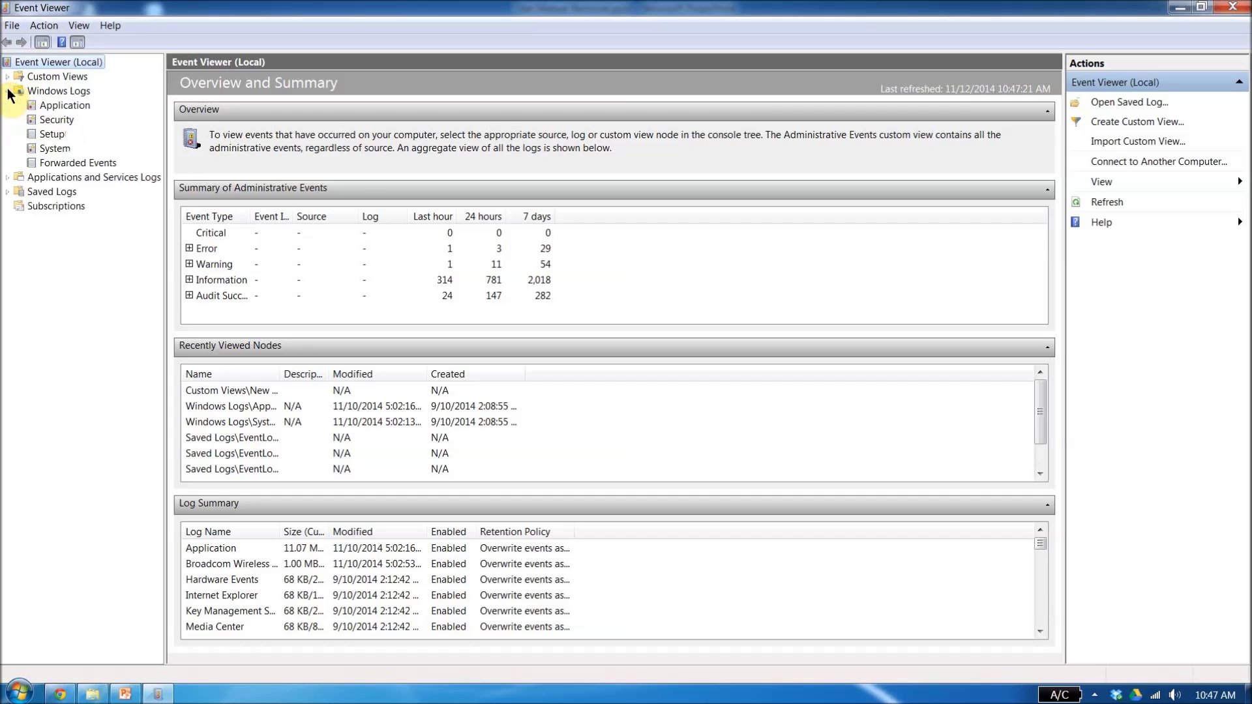
pyautogui.click(50, 105)
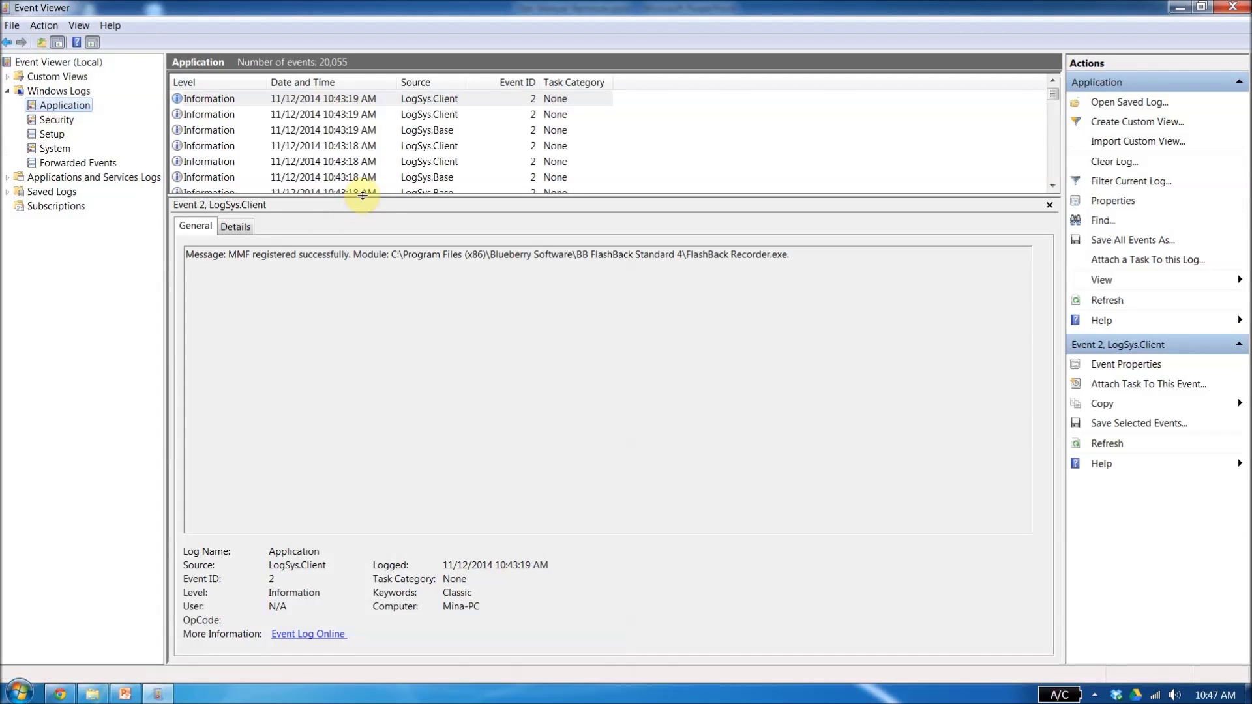
pyautogui.moveTo(363, 196); pyautogui.dragTo(363, 383)
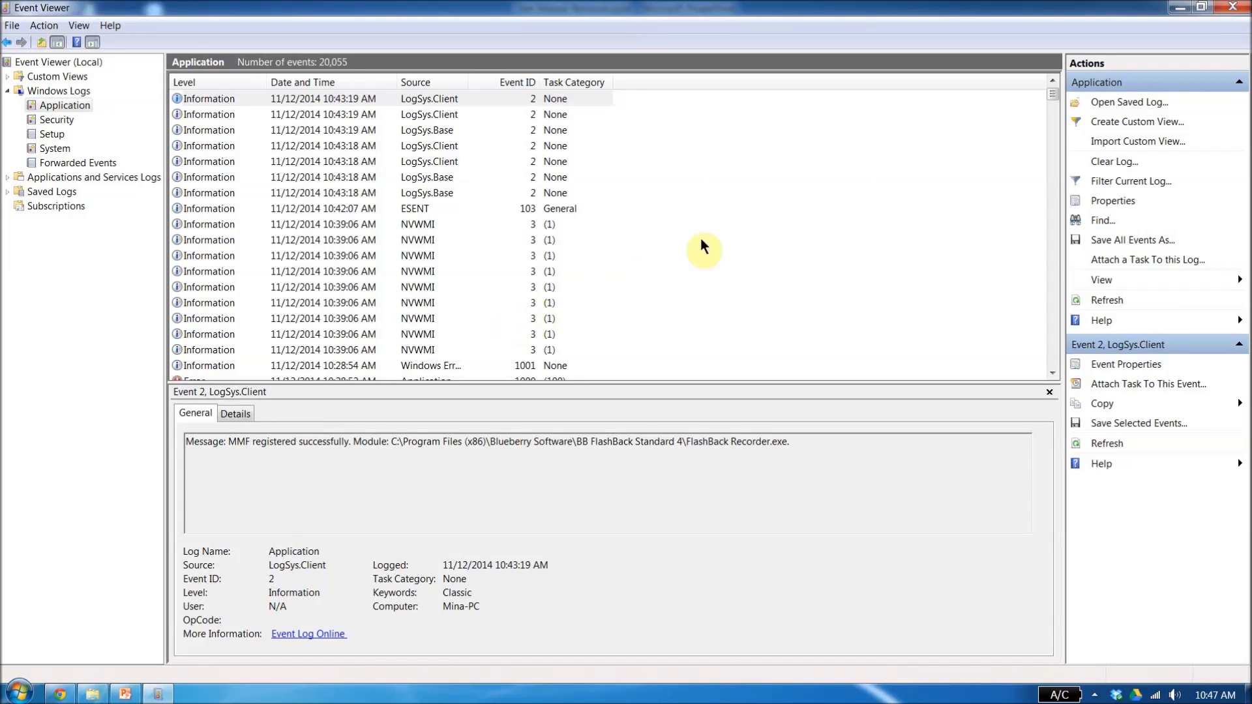
# Save a Critical/Warning/Error Application filter as custom view 'New View', overwriting the existing one
pyautogui.click(1119, 124)
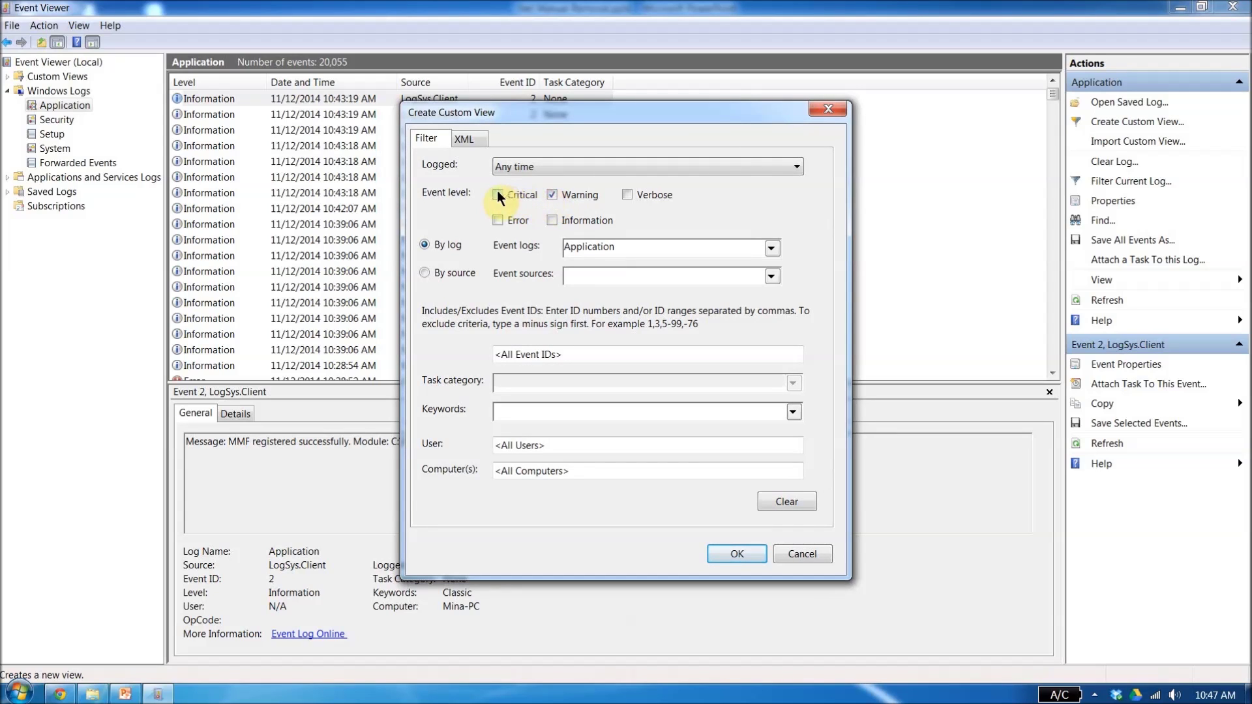
pyautogui.click(498, 223)
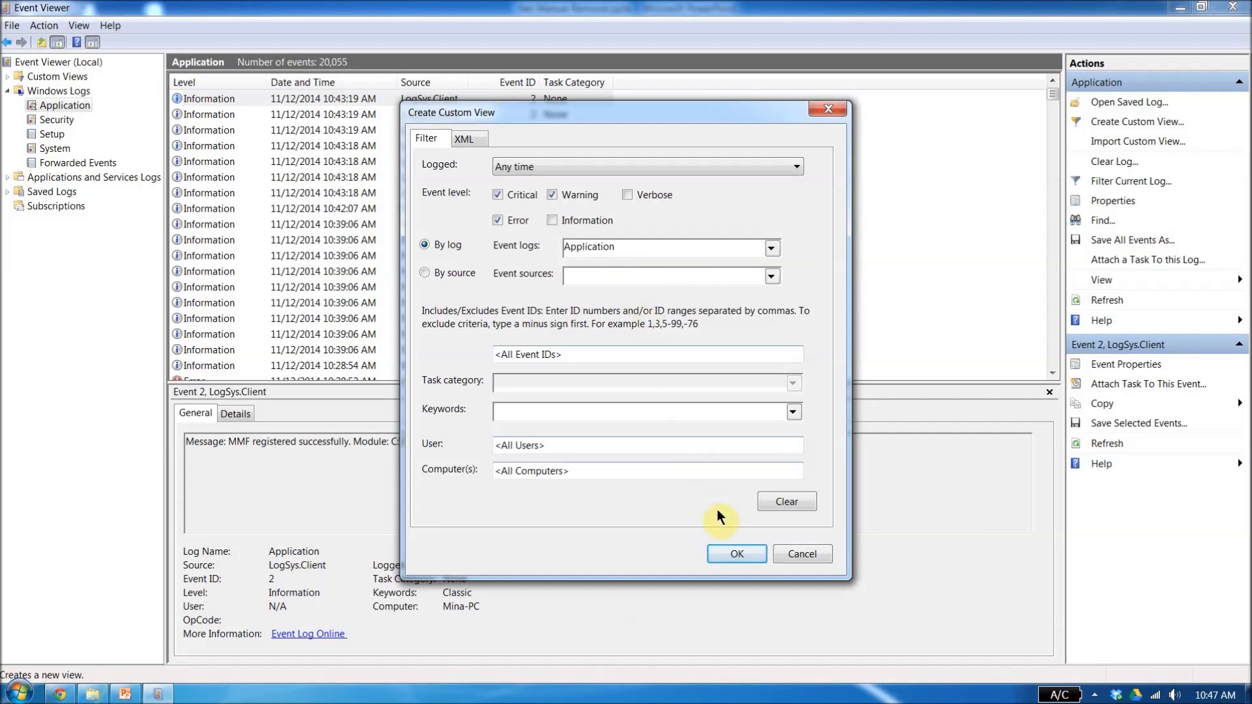
pyautogui.click(735, 554)
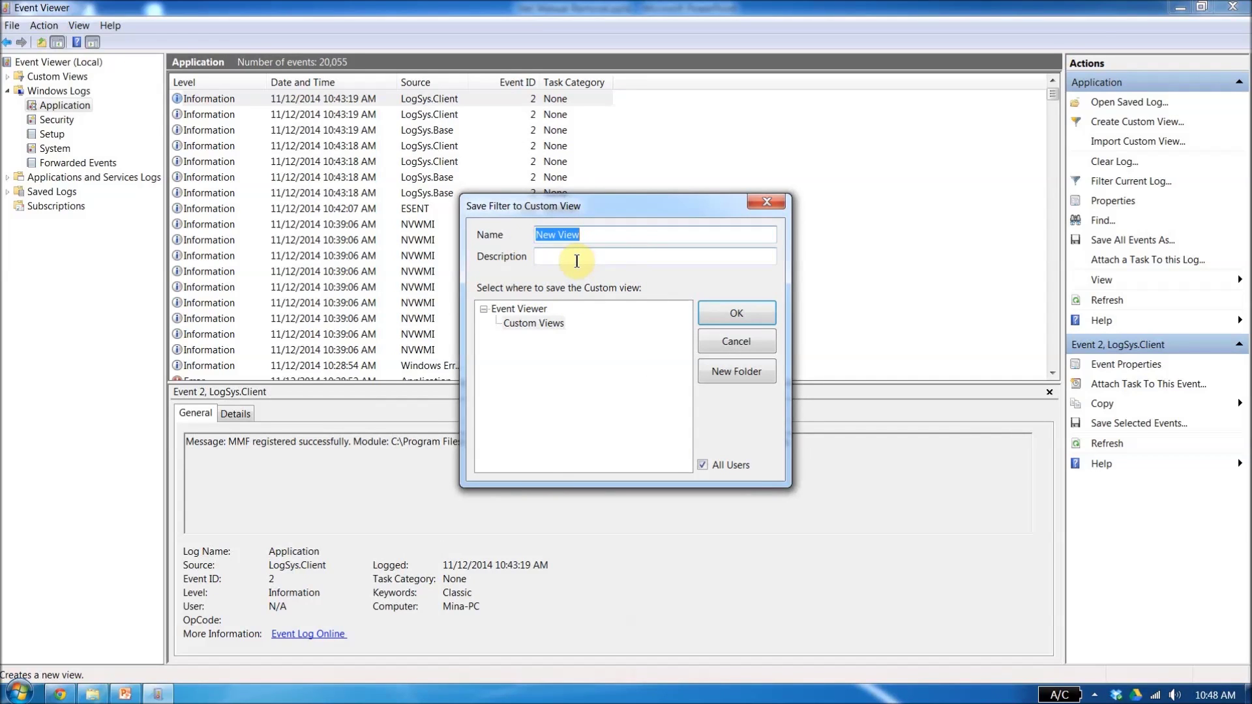
pyautogui.click(736, 313)
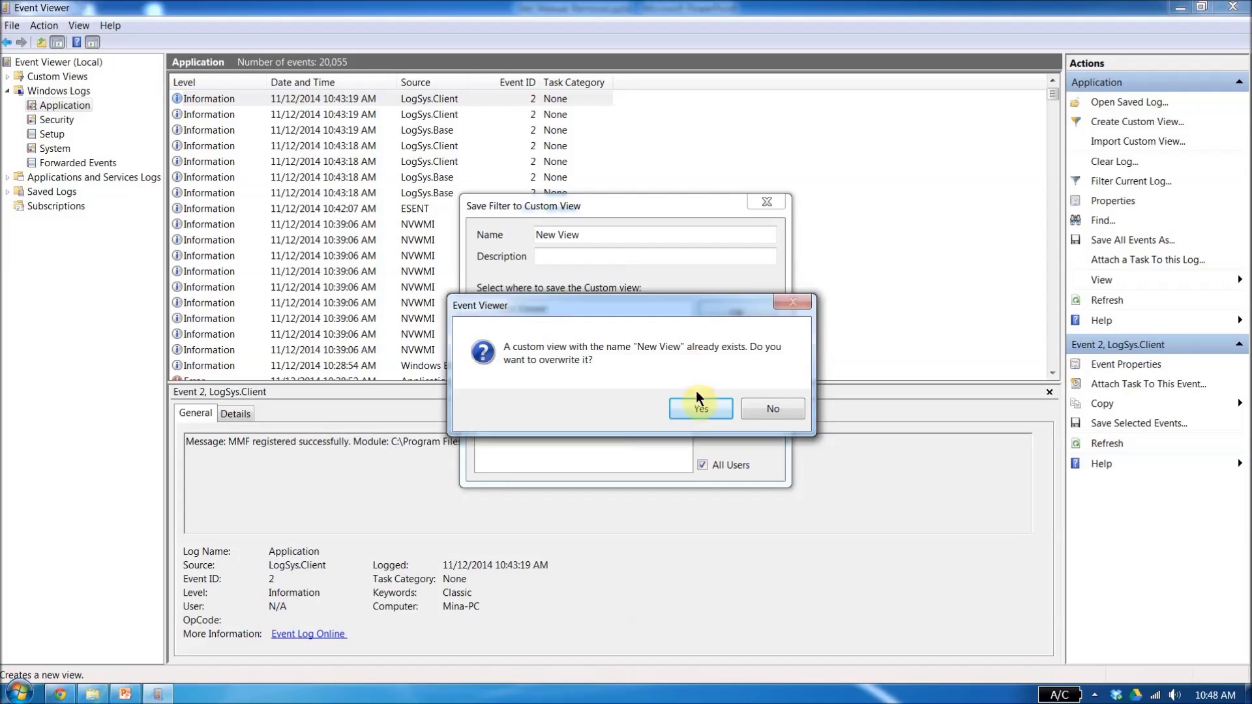
pyautogui.click(697, 408)
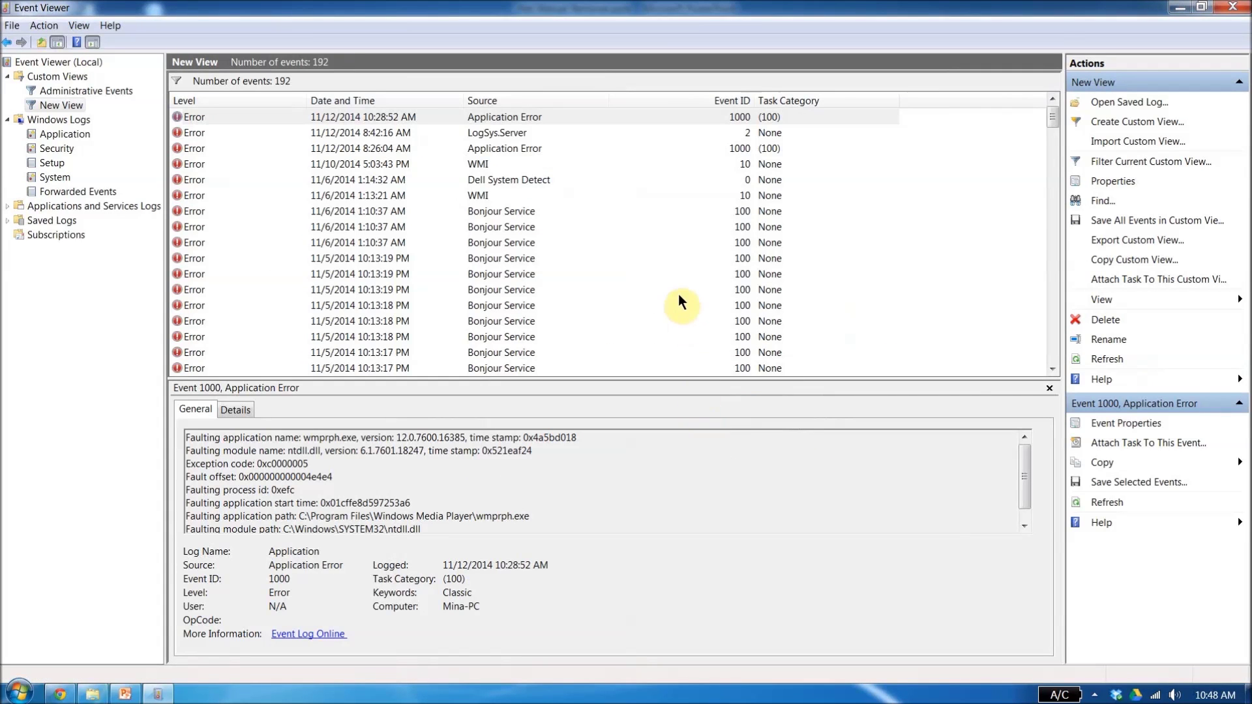
pyautogui.click(521, 242)
pyautogui.click(528, 306)
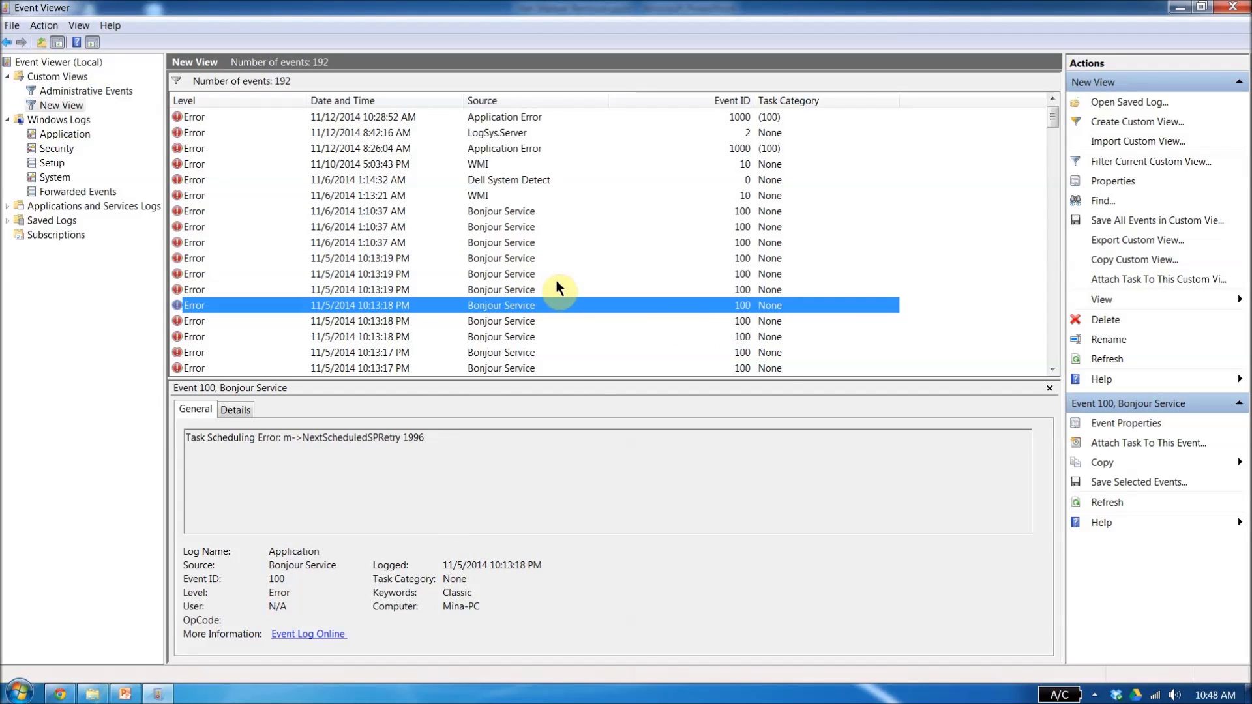
pyautogui.scroll(-5, 558, 288)
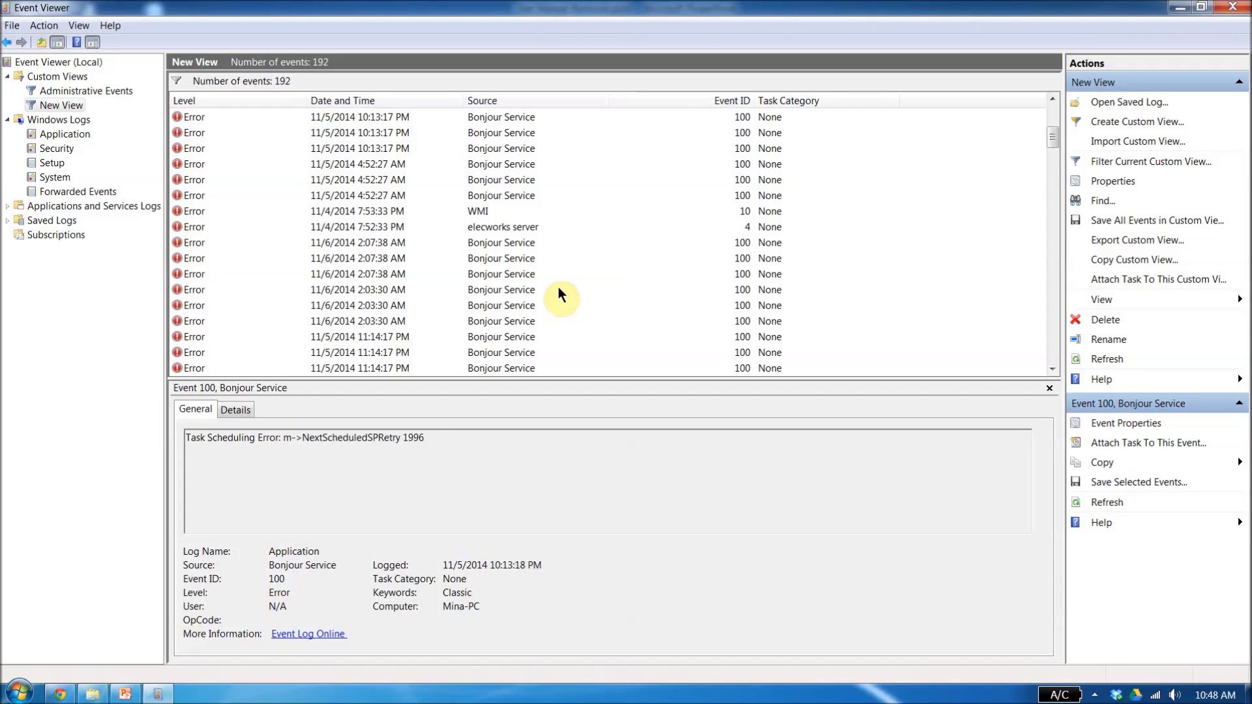
pyautogui.scroll(-5, 559, 286)
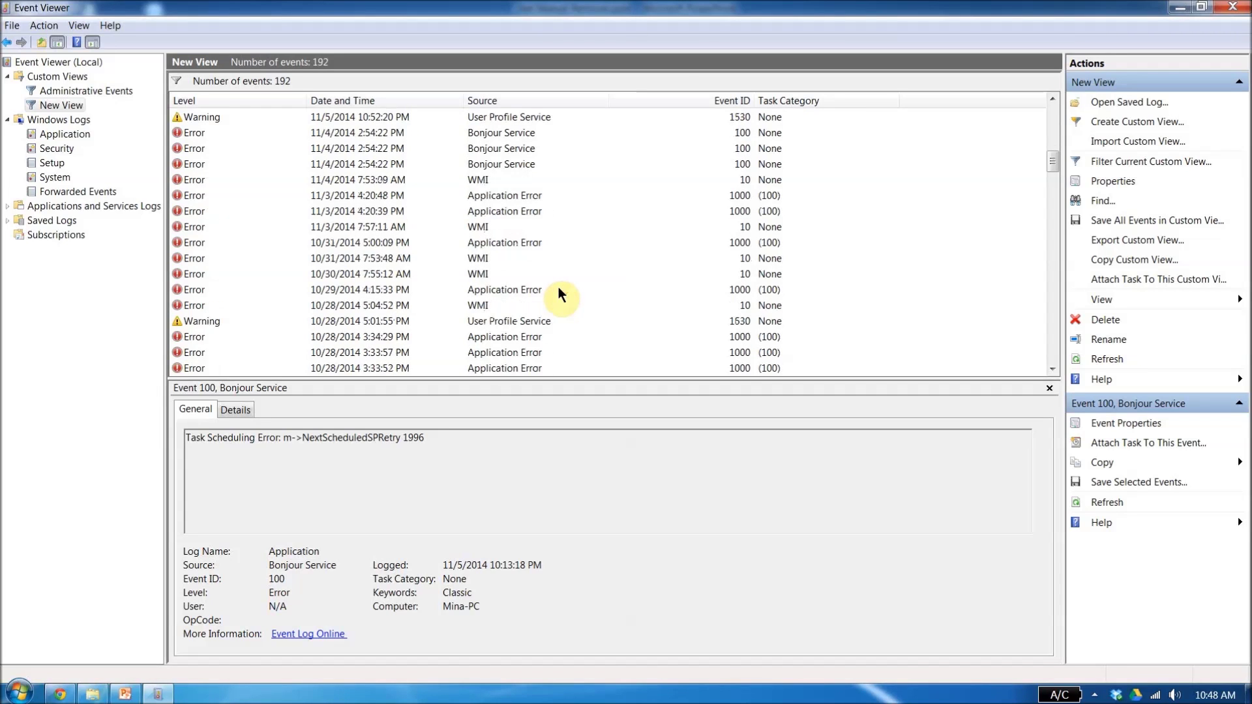
pyautogui.click(521, 344)
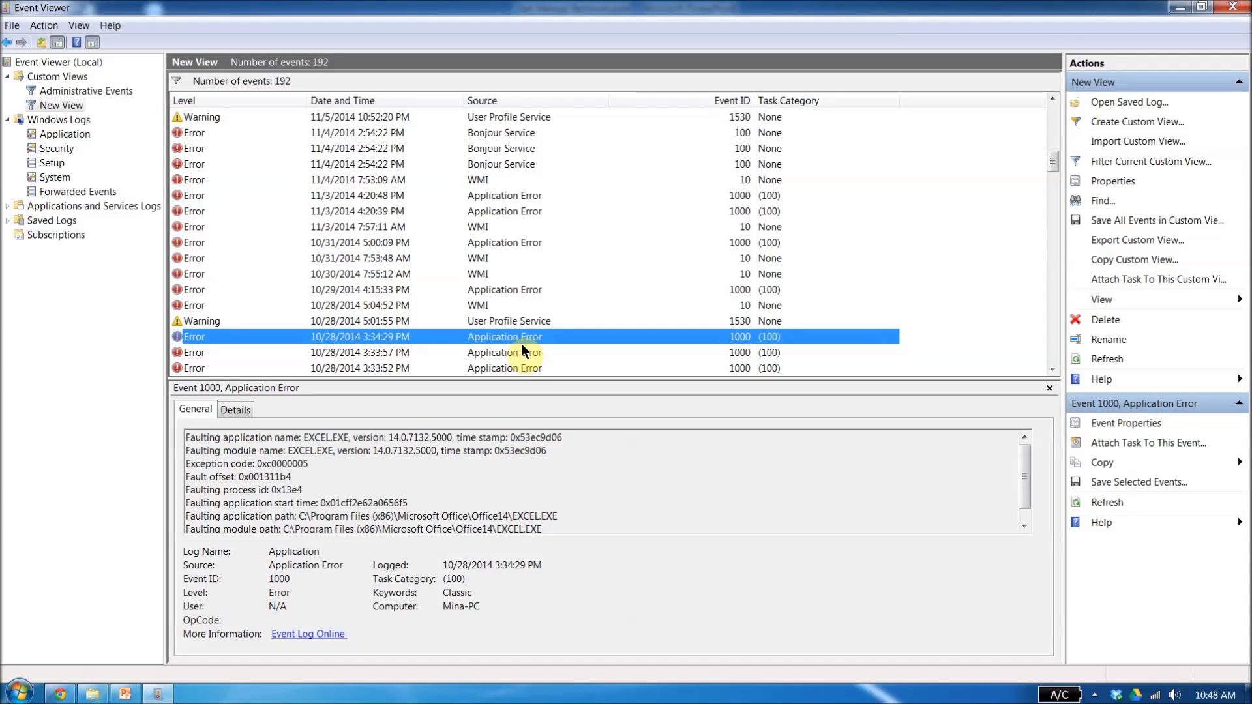
pyautogui.click(501, 353)
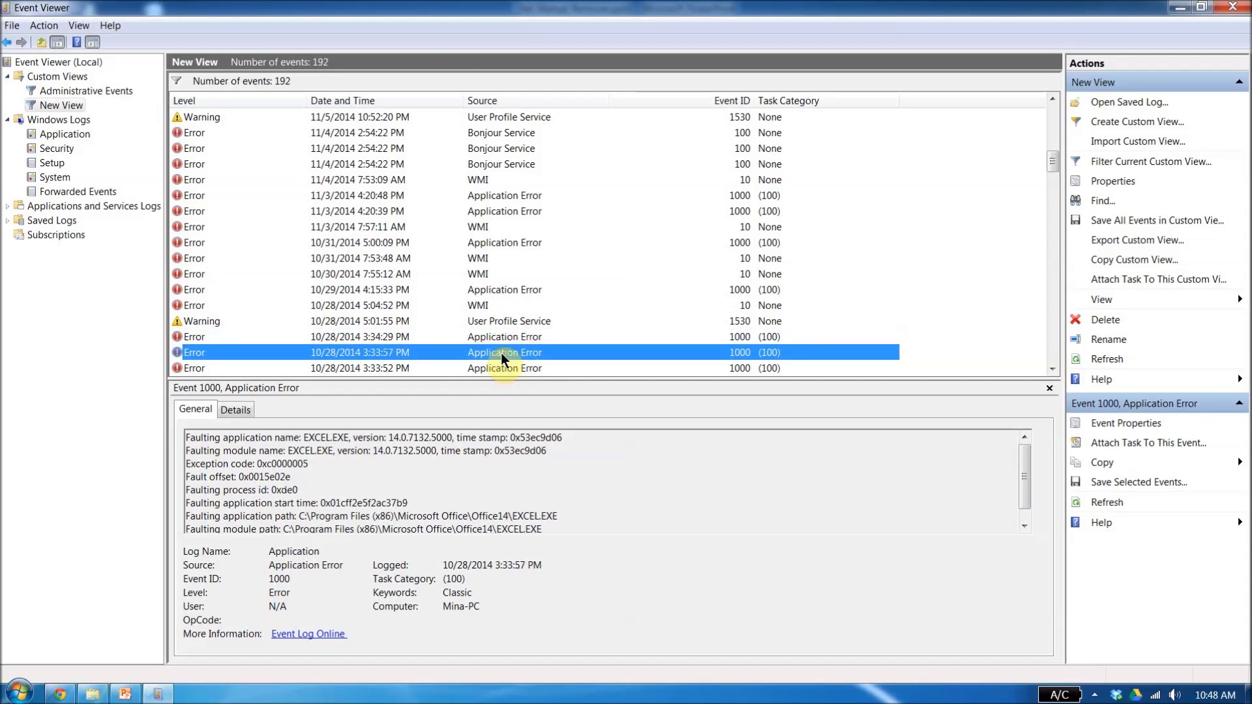
pyautogui.click(507, 367)
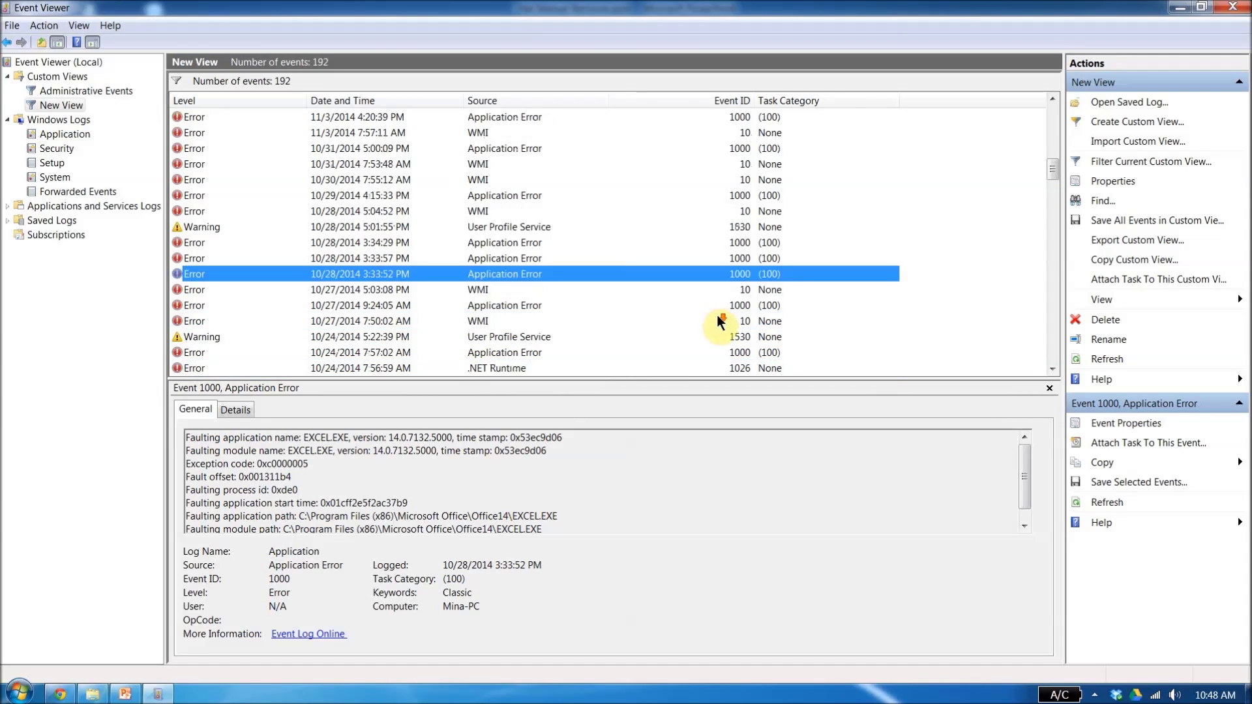
pyautogui.scroll(-8, 717, 320)
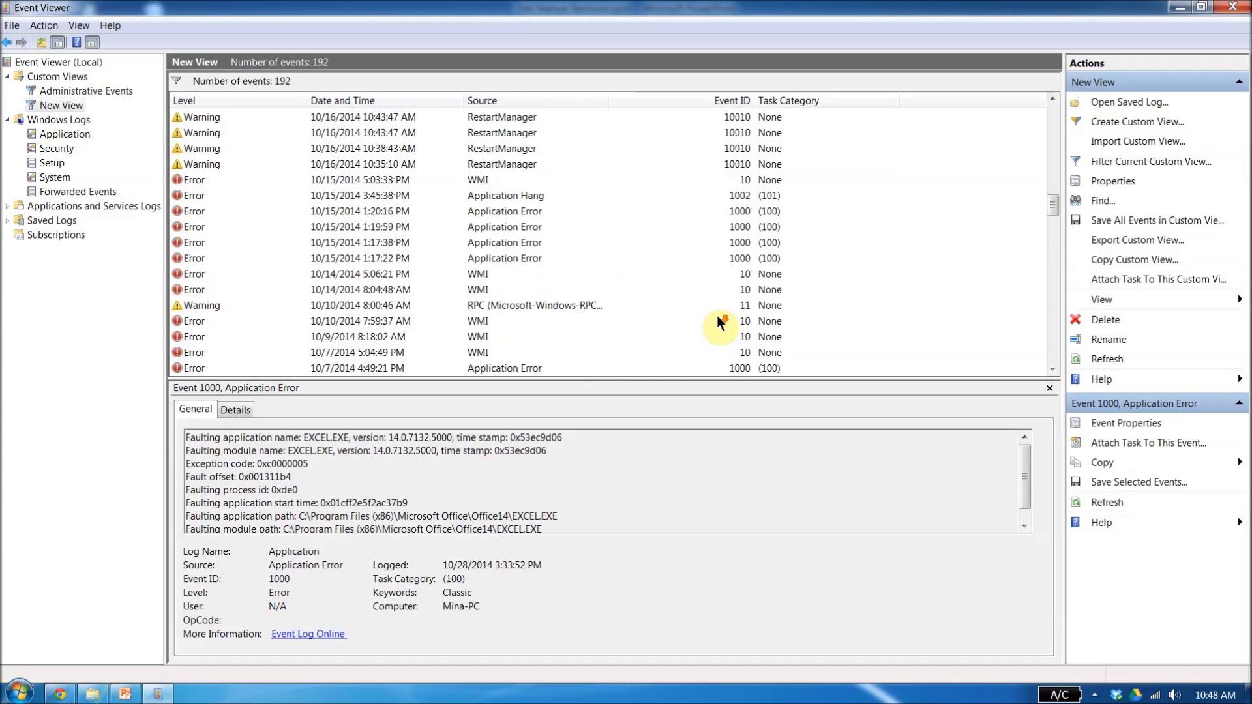
pyautogui.click(521, 196)
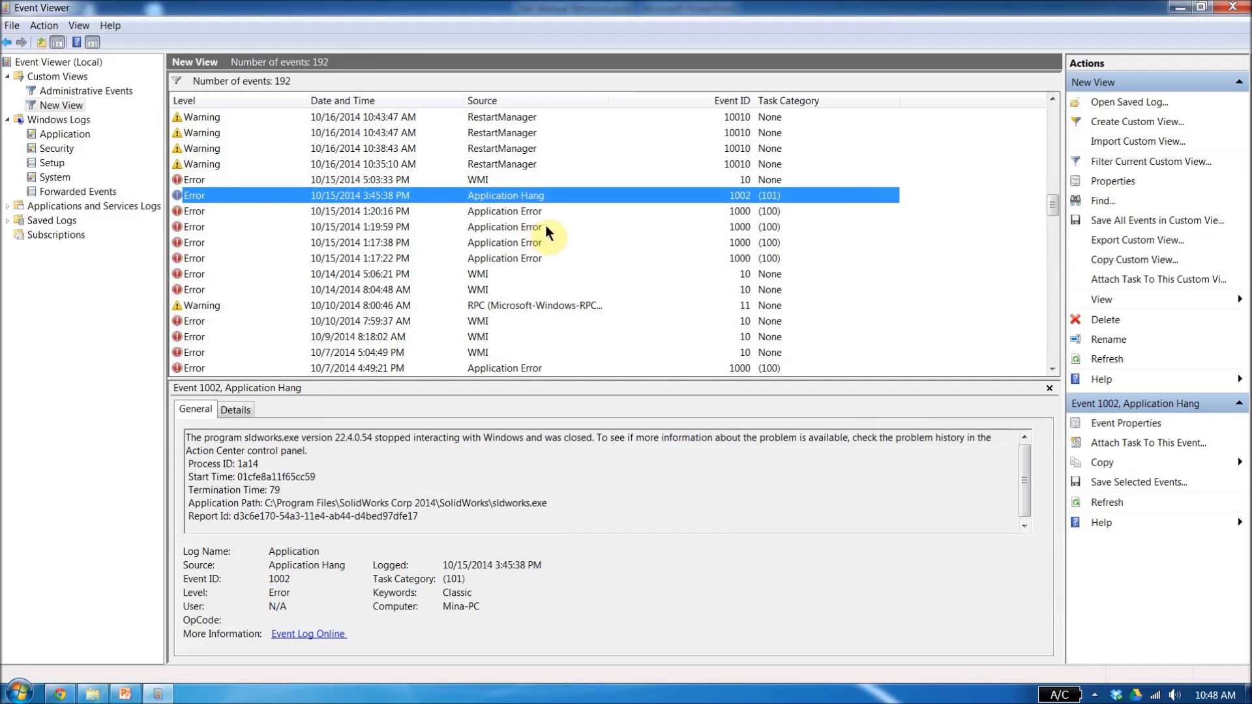
pyautogui.click(535, 216)
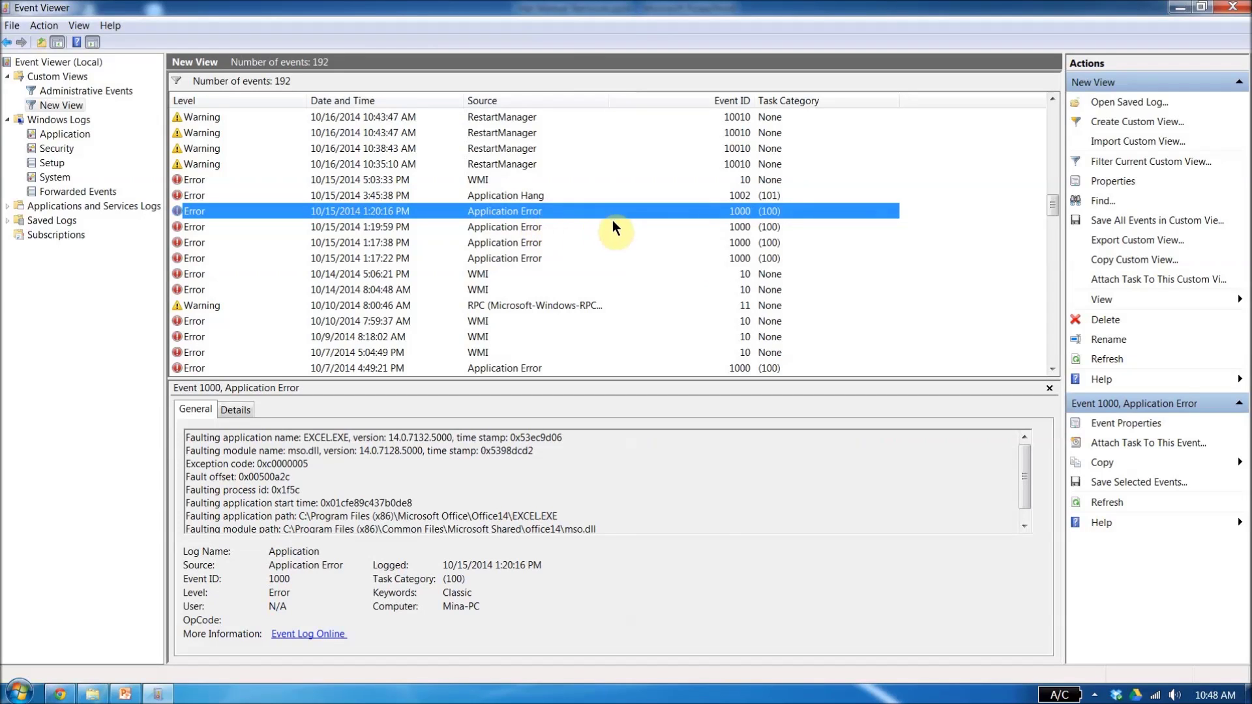
pyautogui.scroll(-6, 769, 289)
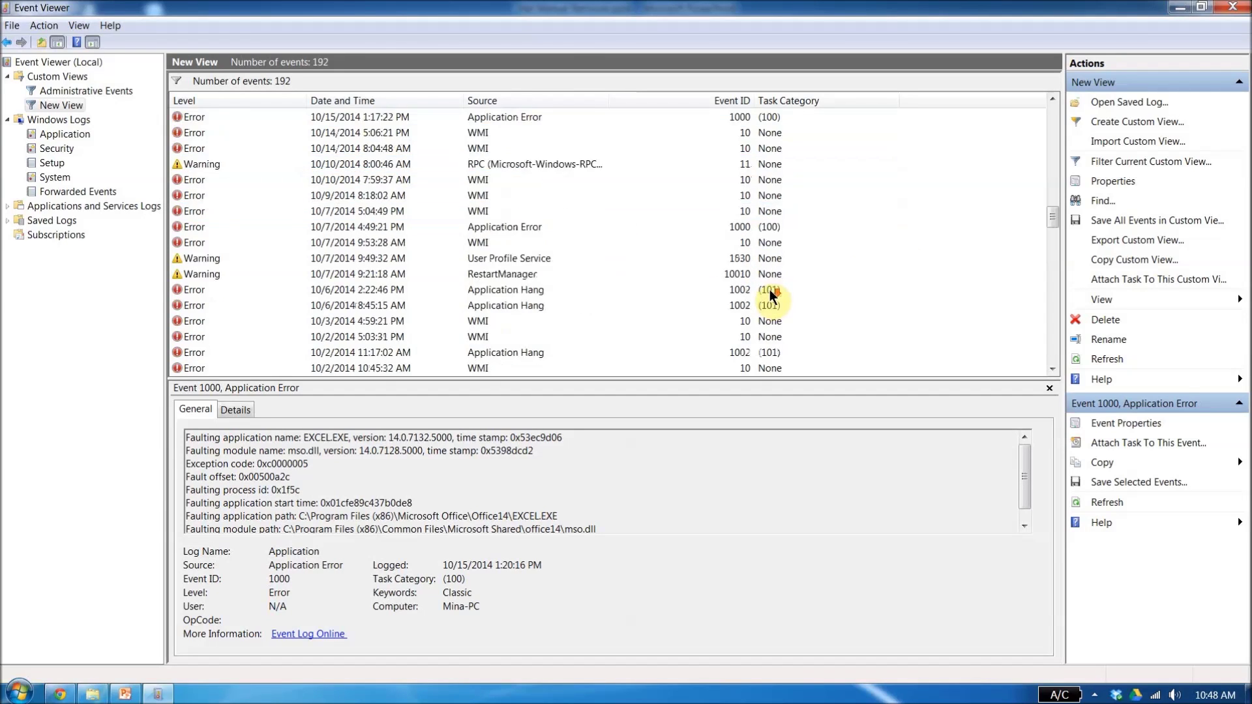
pyautogui.scroll(-10, 770, 290)
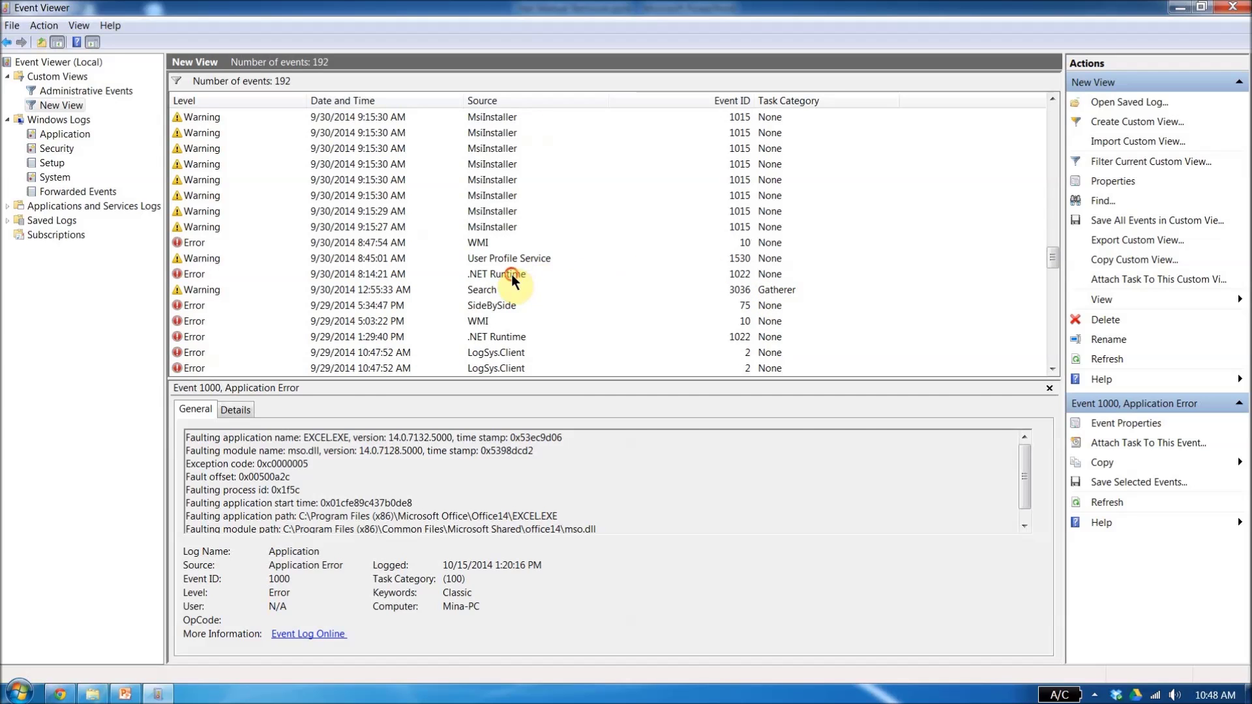
pyautogui.click(511, 274)
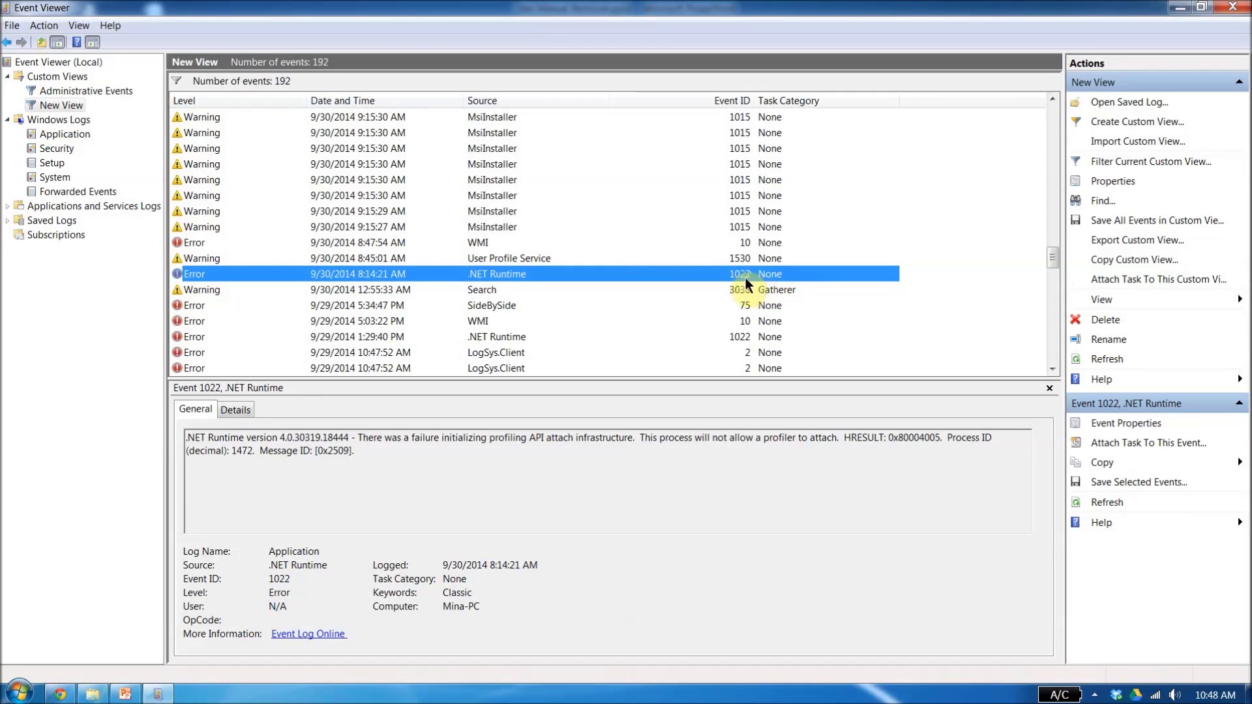
pyautogui.click(555, 335)
pyautogui.scroll(-4, 704, 312)
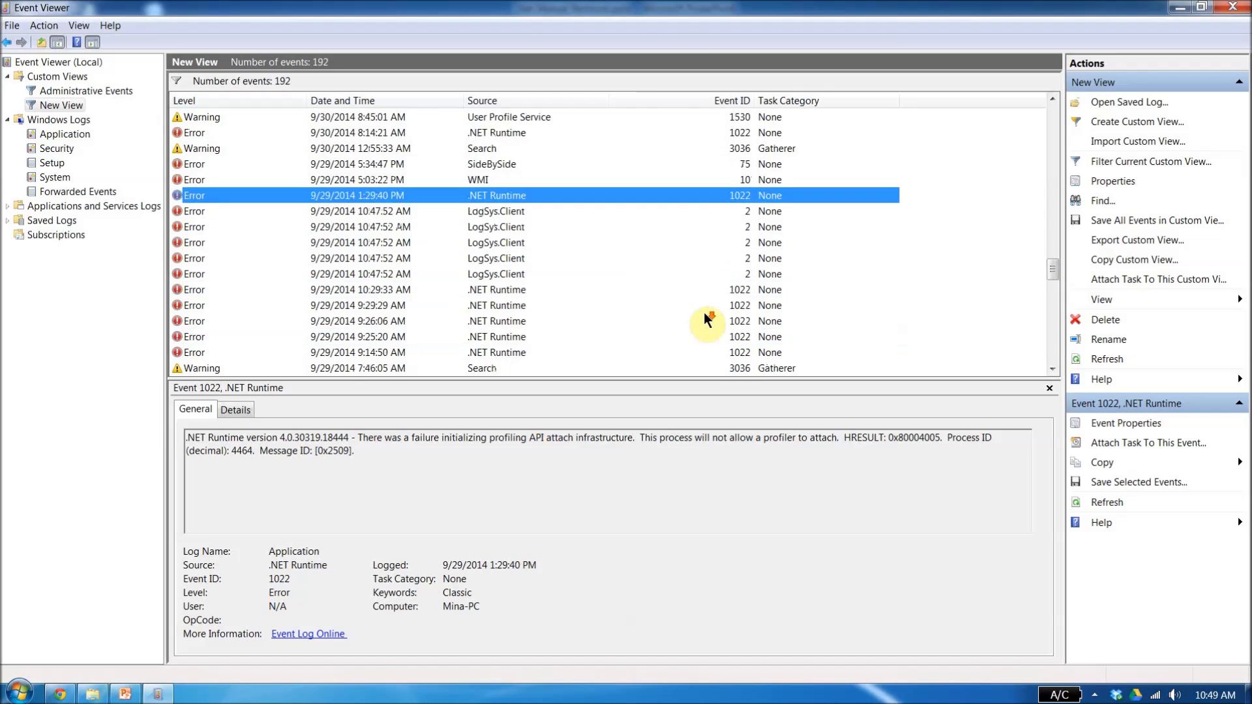
pyautogui.click(520, 246)
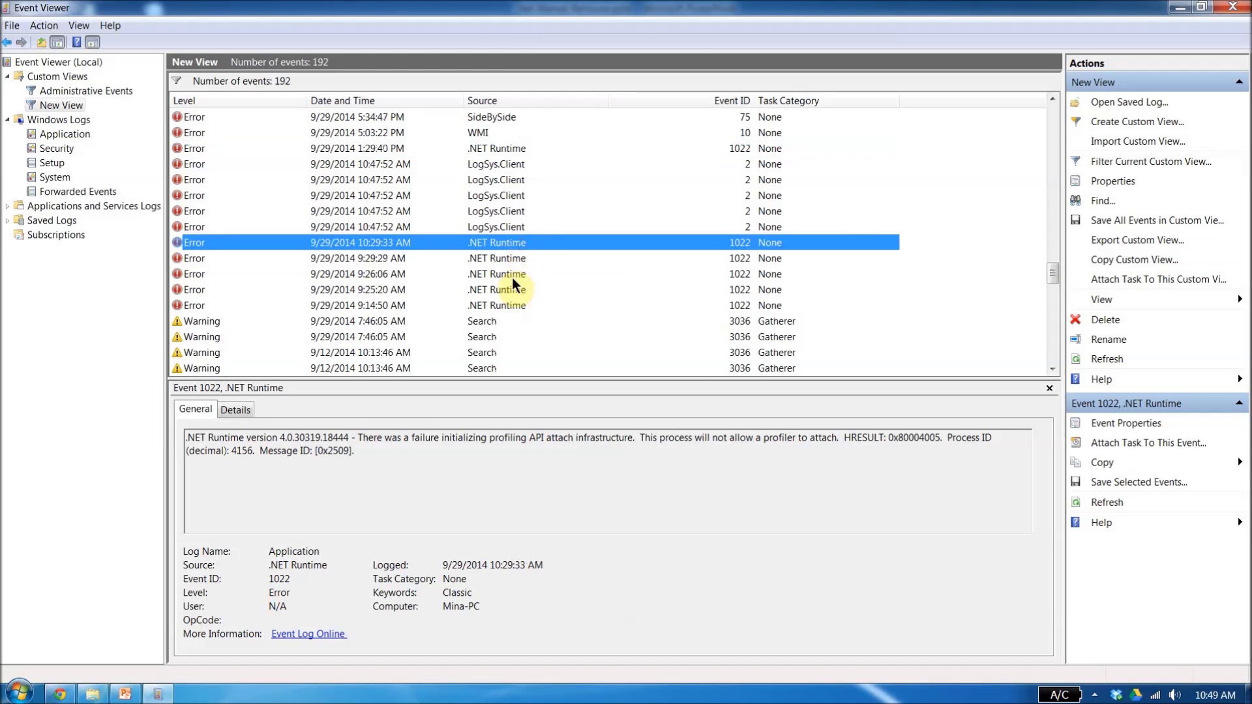
pyautogui.click(511, 277)
pyautogui.click(509, 304)
pyautogui.click(480, 339)
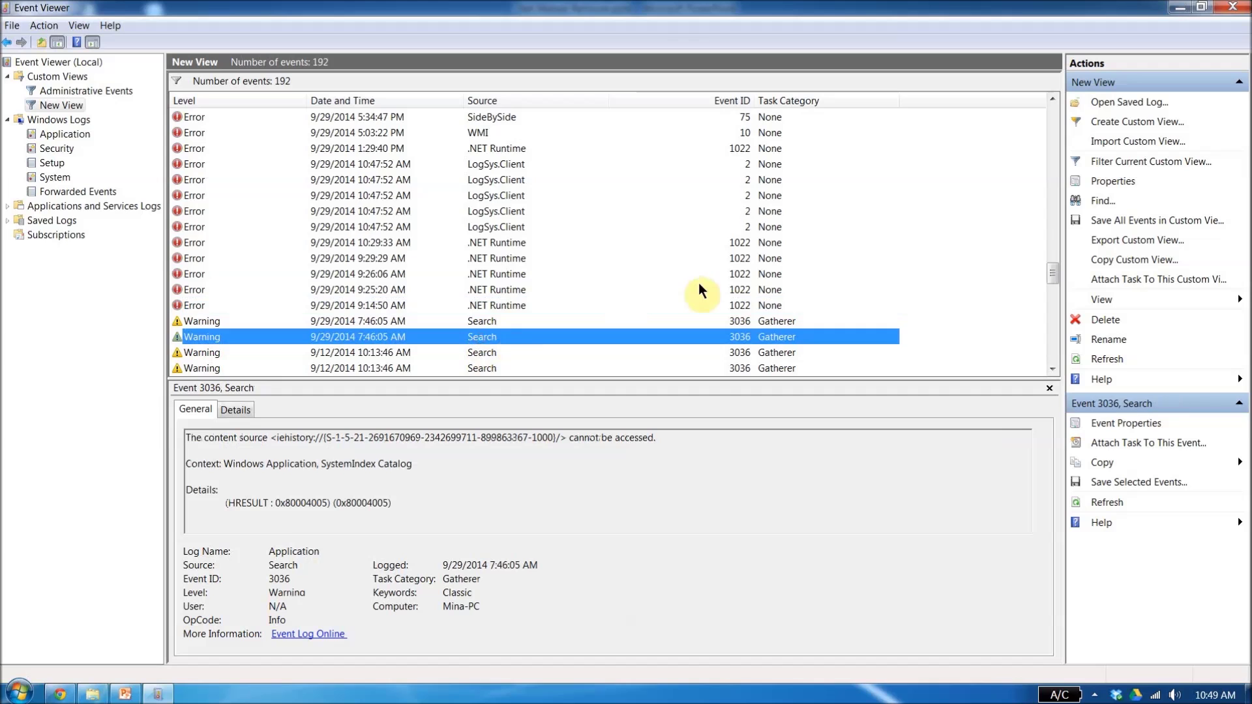
pyautogui.scroll(-3, 731, 291)
pyautogui.scroll(-2, 768, 305)
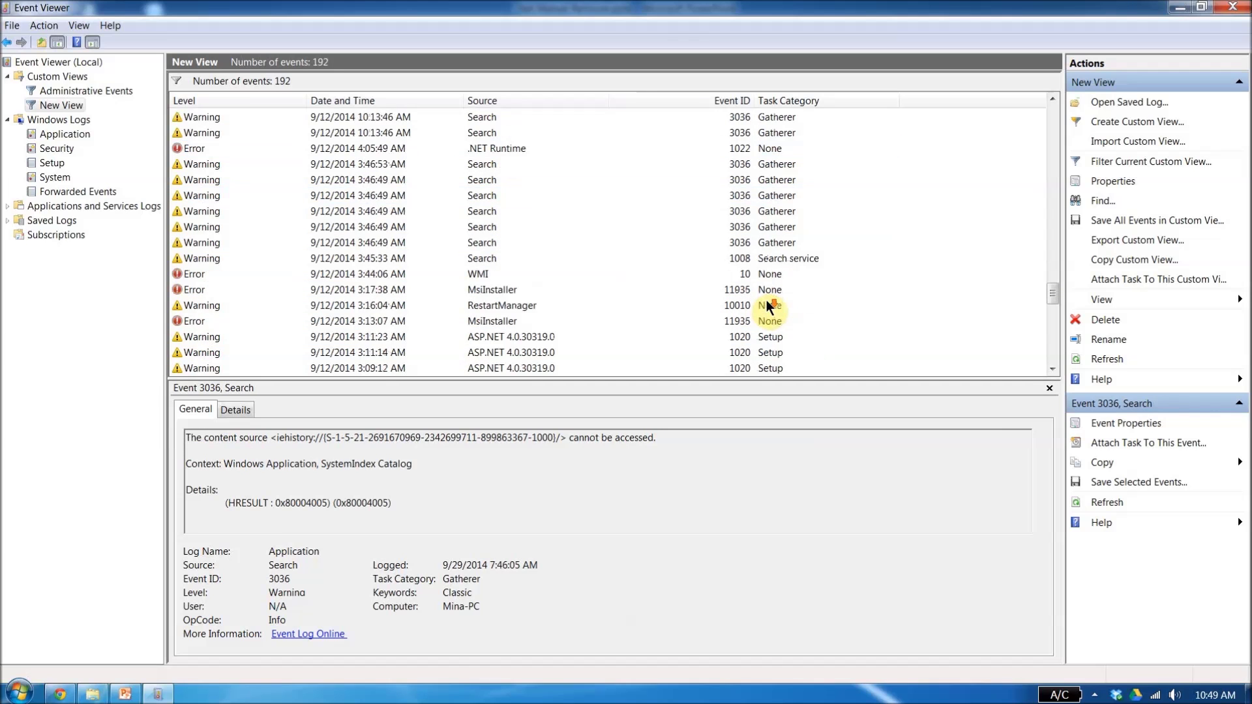
pyautogui.click(554, 352)
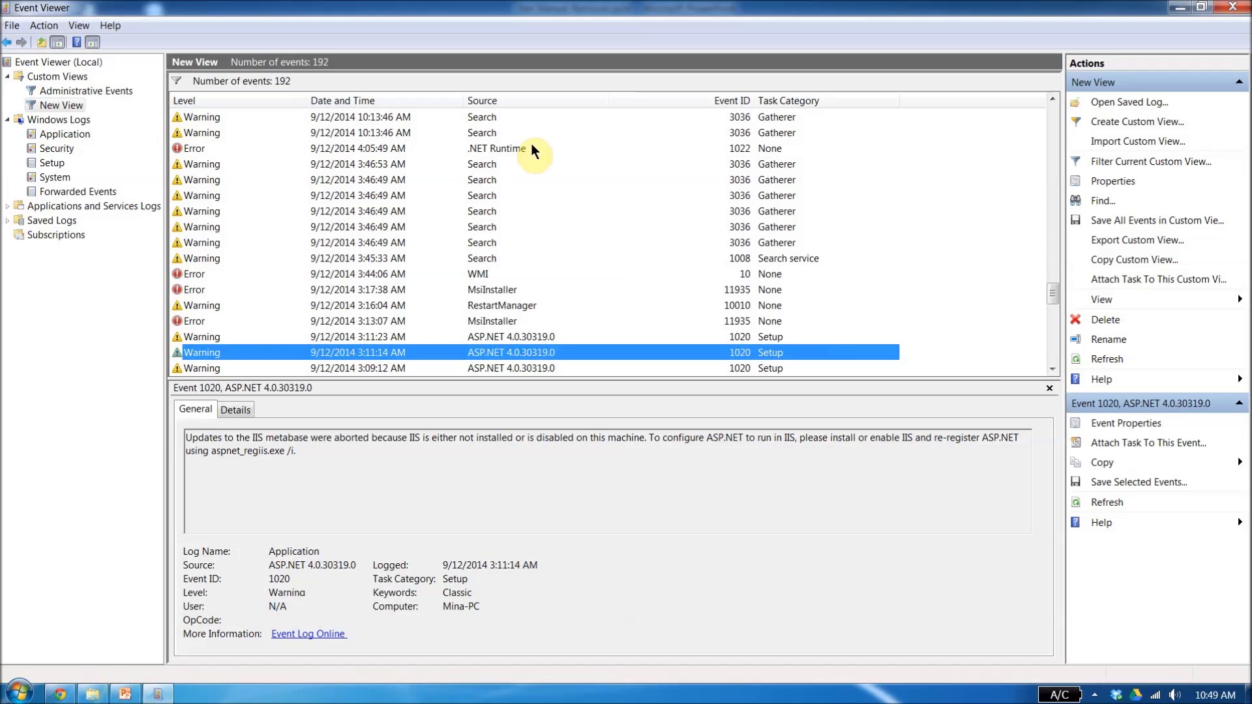
# Close Event Viewer and open Programs and Features by searching 'add remove' in Start
pyautogui.click(1232, 7)
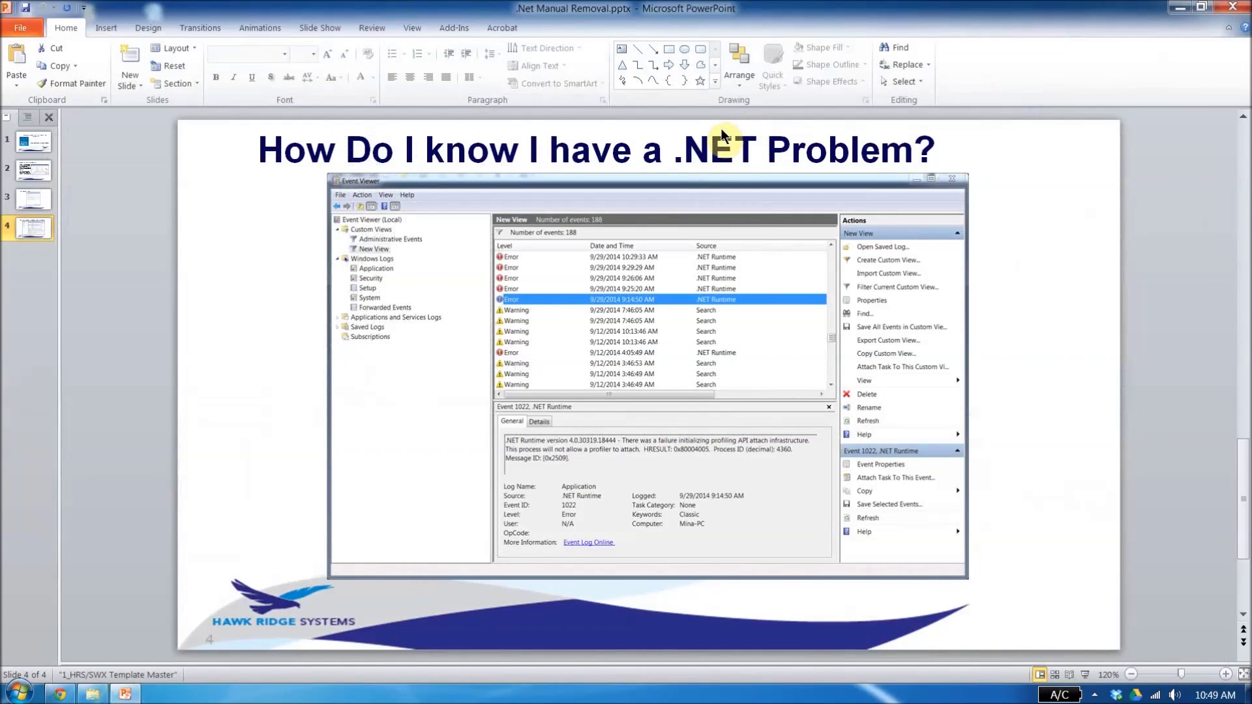
pyautogui.click(19, 692)
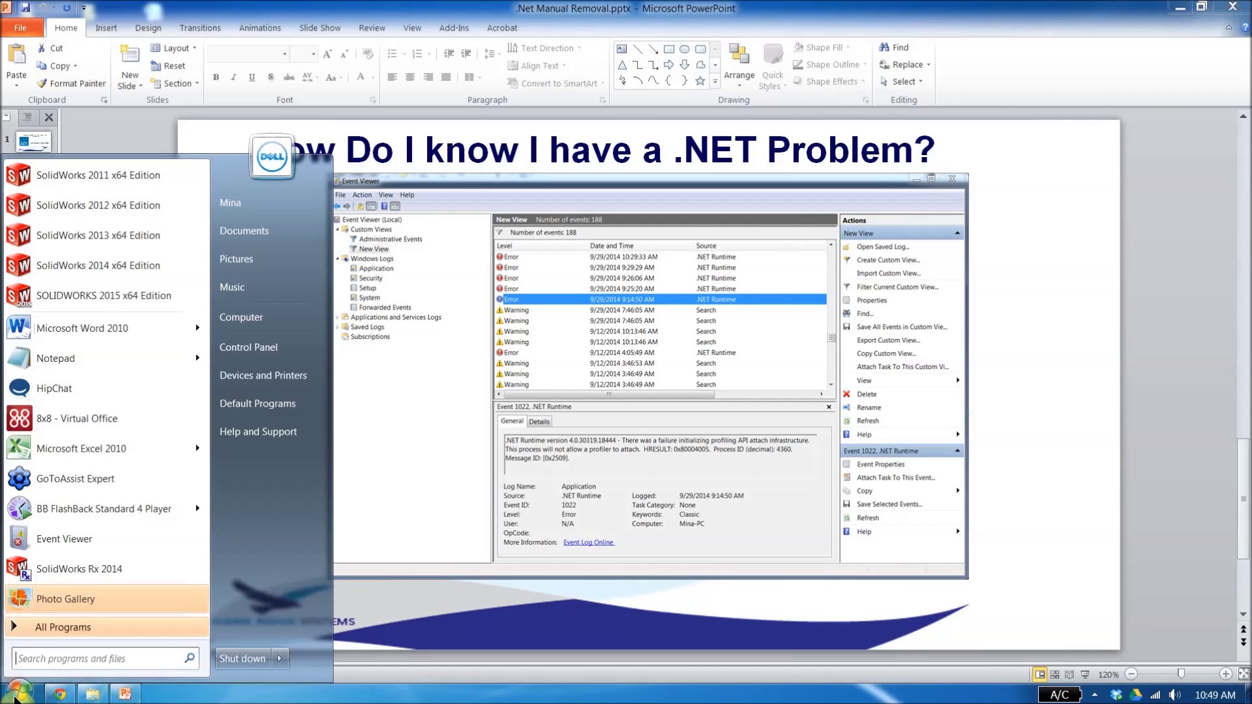
pyautogui.click(38, 659)
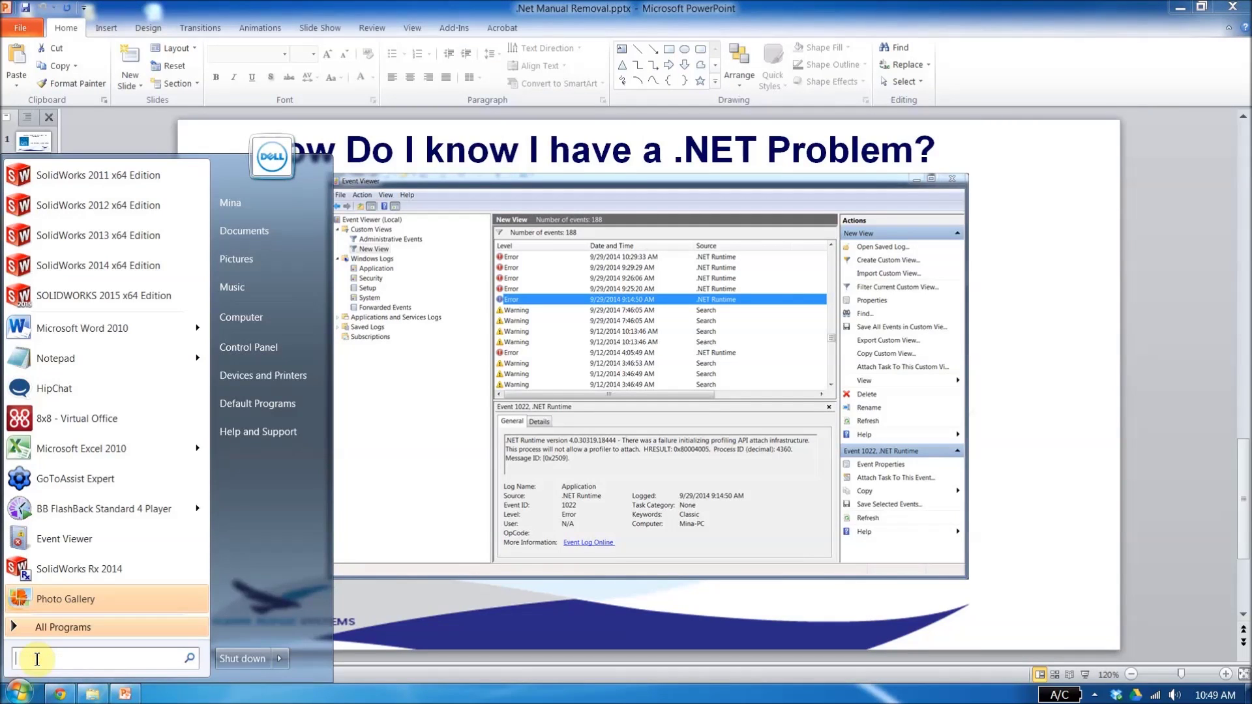
pyautogui.write('add rem')
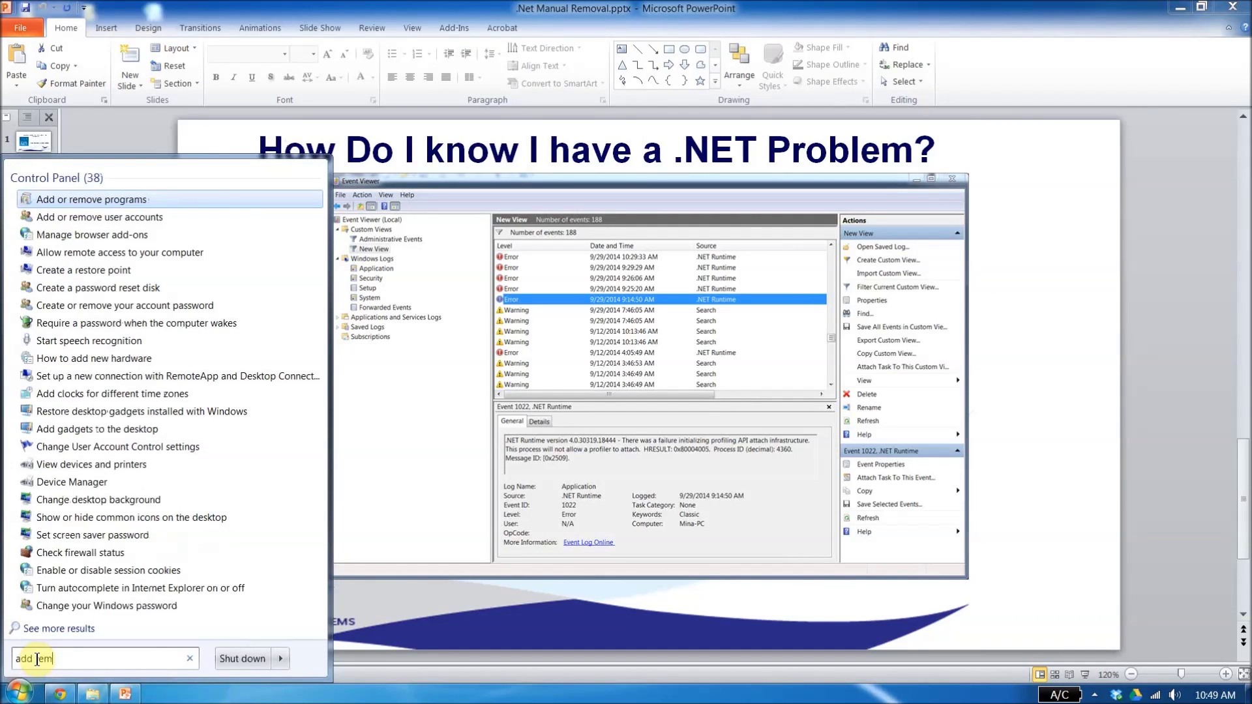
pyautogui.write('ove')
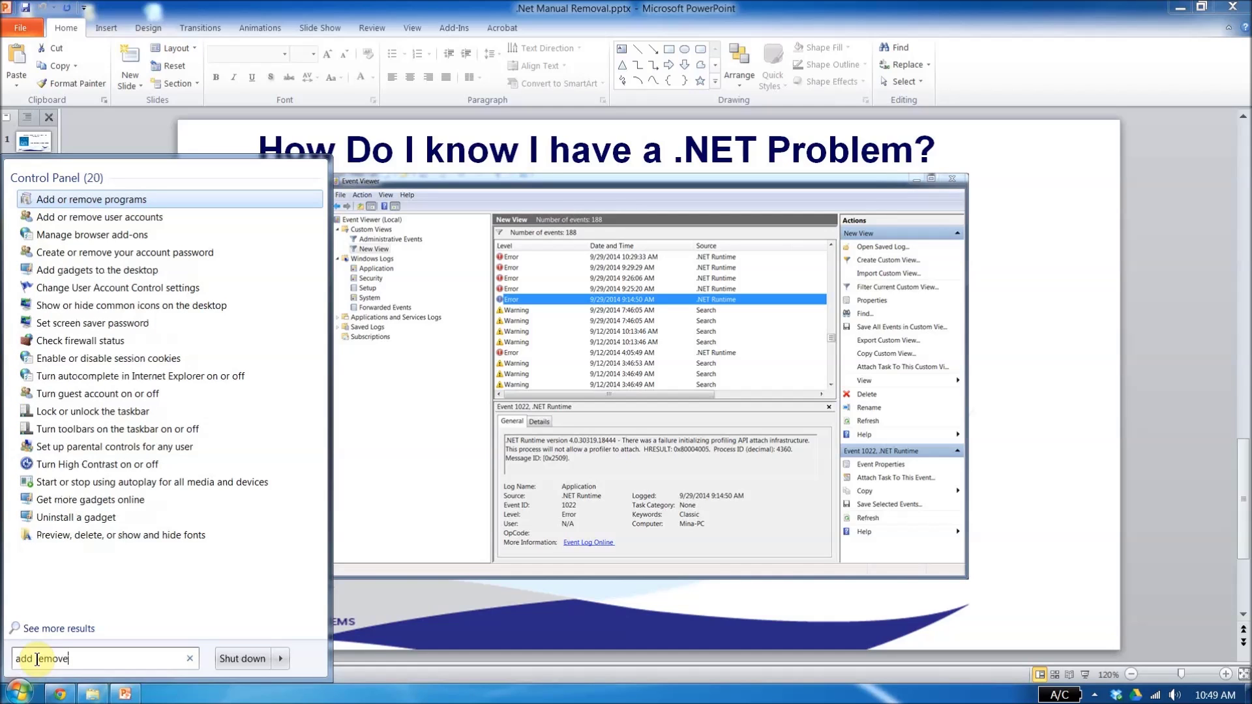
pyautogui.click(101, 206)
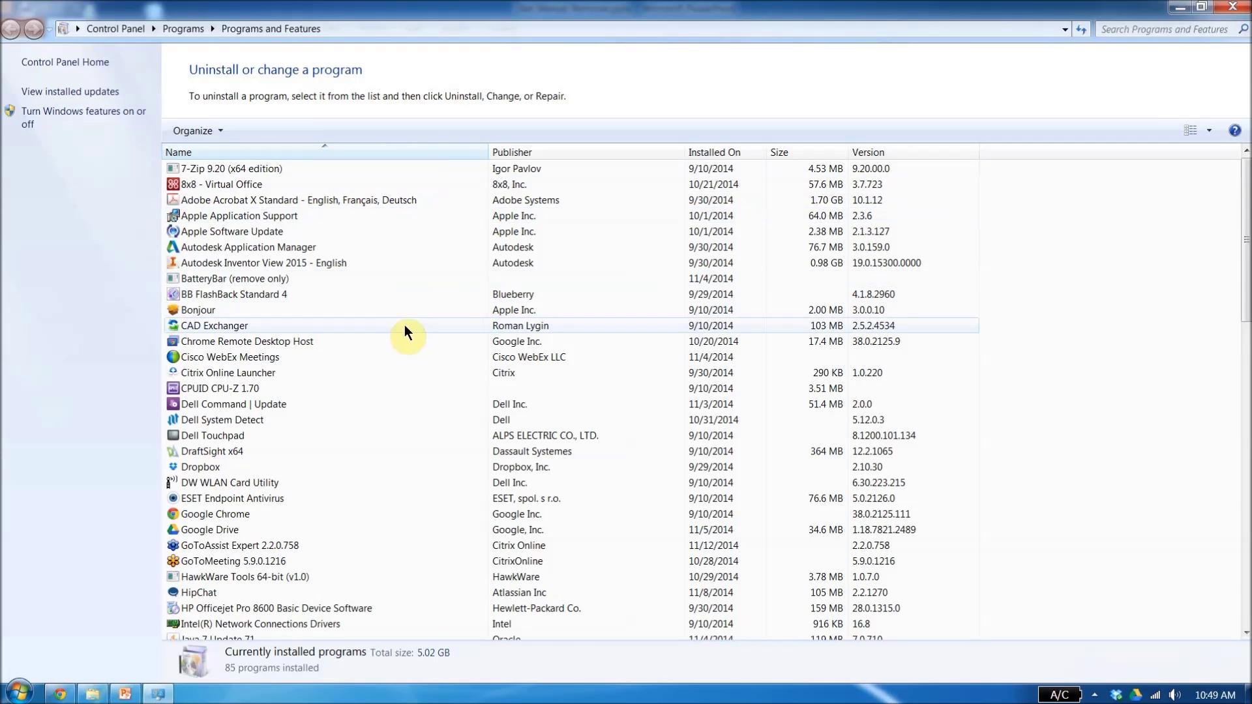
# Select Microsoft .NET Framework 4.5.1 in the installed programs list and start uninstalling it
pyautogui.scroll(-4, 405, 326)
pyautogui.scroll(-1, 404, 325)
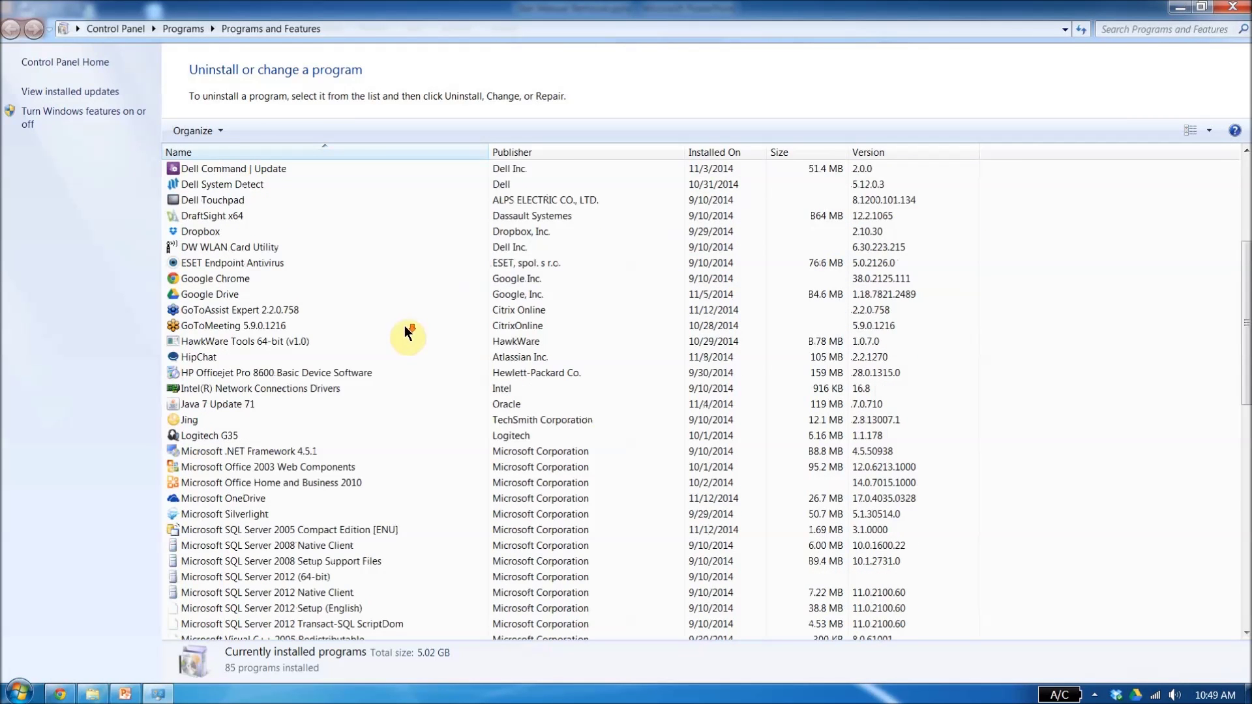
pyautogui.click(326, 451)
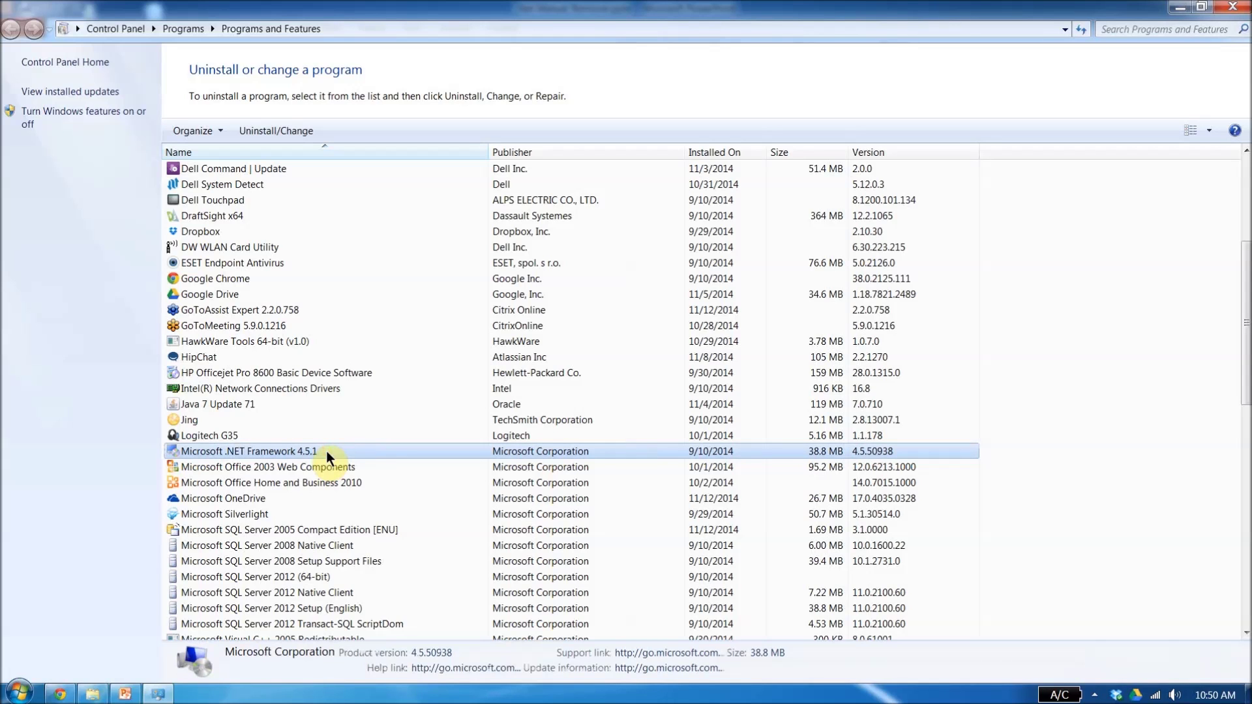
pyautogui.click(291, 129)
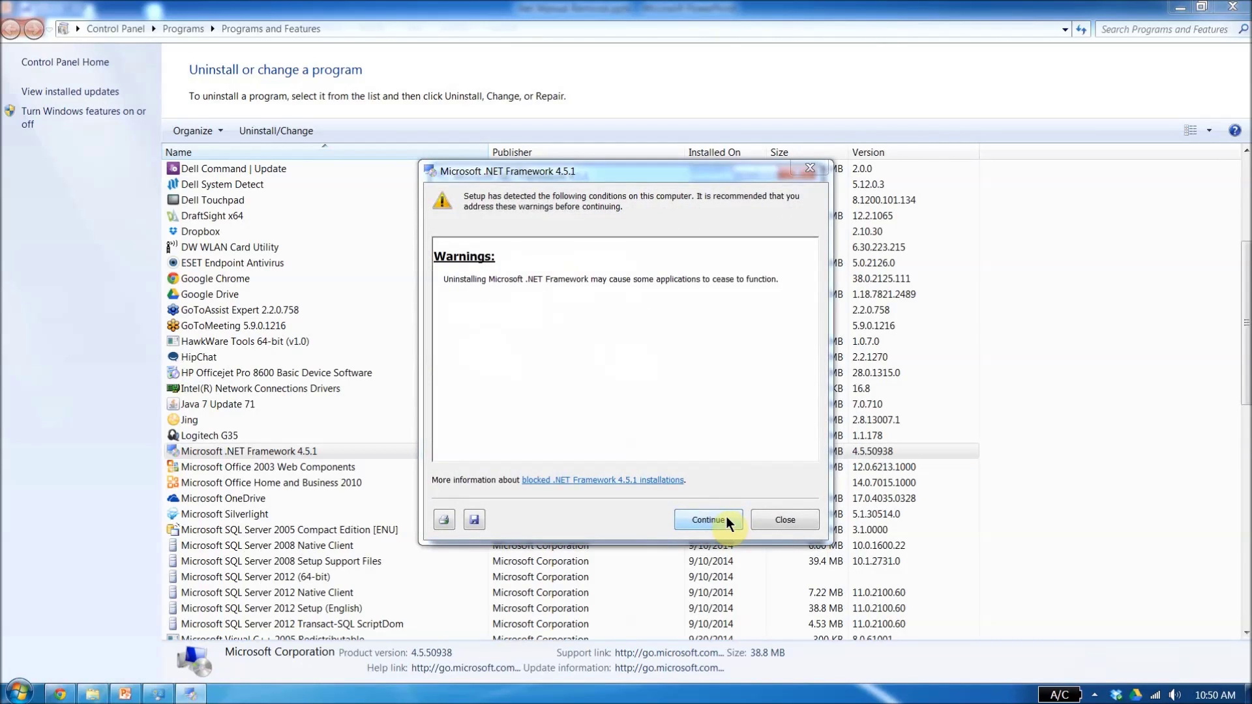
# Continue past the setup warning and finish removing .NET Framework 4.5.1
pyautogui.click(727, 517)
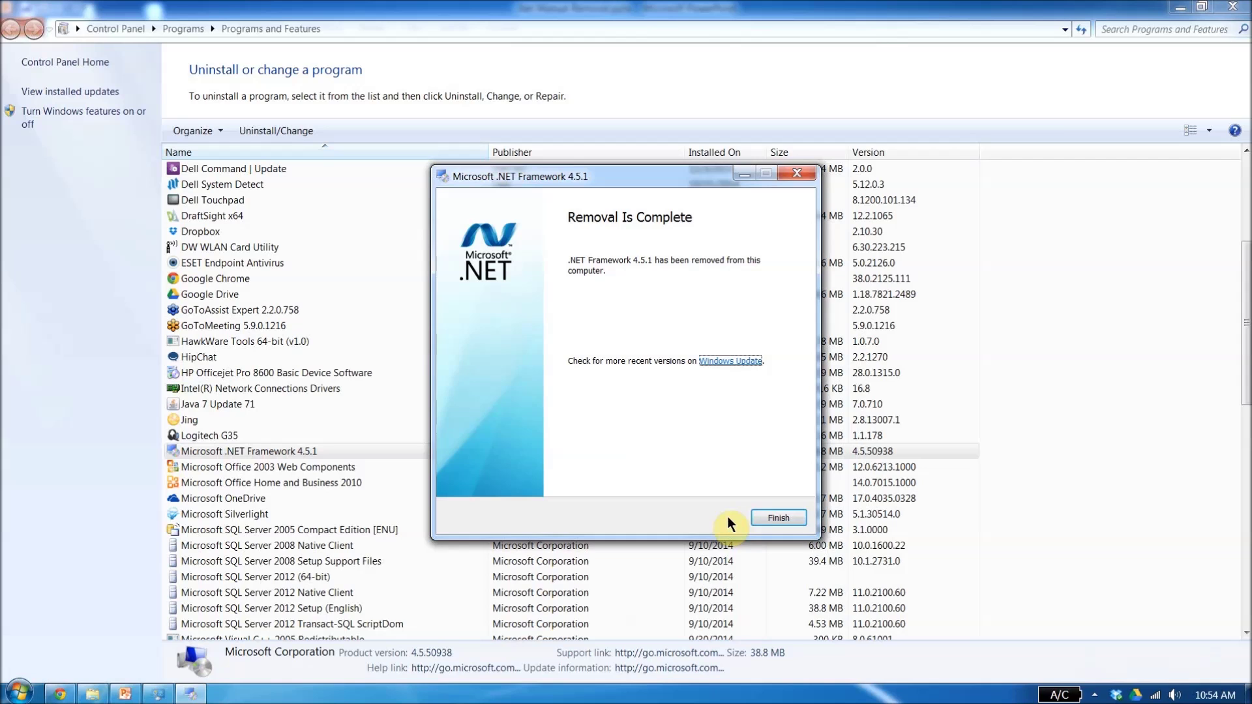
pyautogui.click(764, 515)
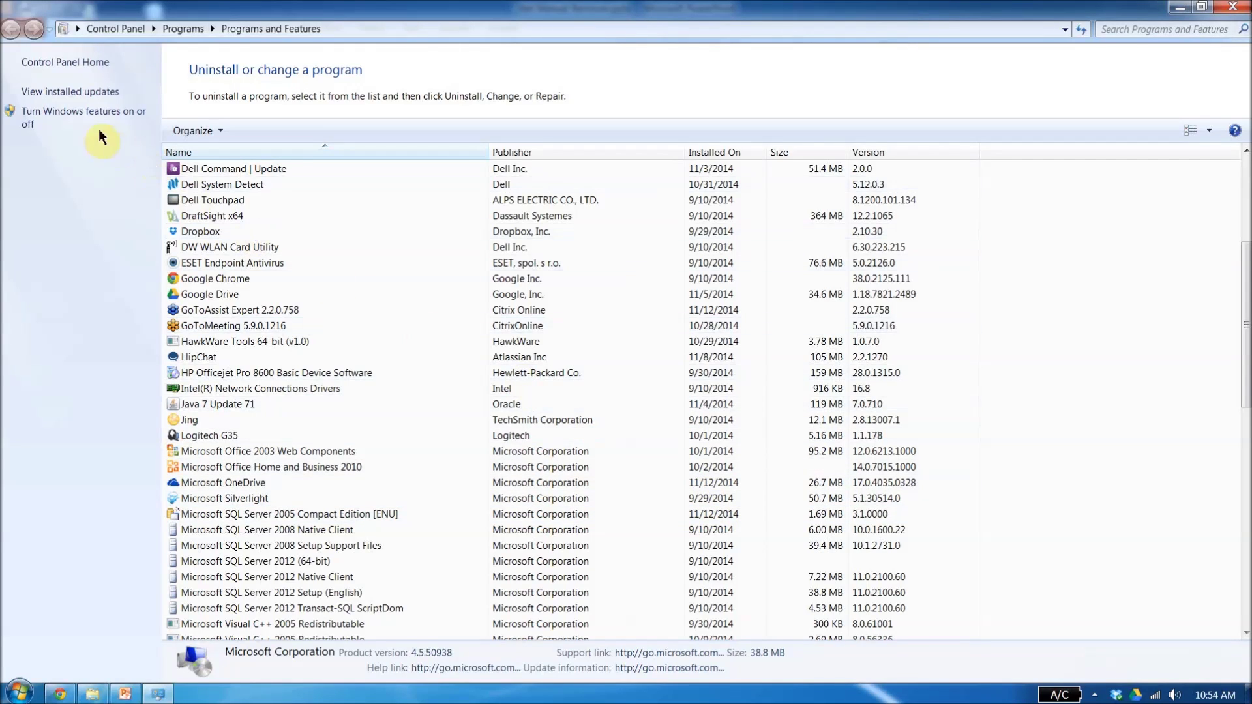
# Turn off the Microsoft .NET Framework 3.5.1 Windows feature and open the .NET Cleanup Tool folder
pyautogui.click(78, 118)
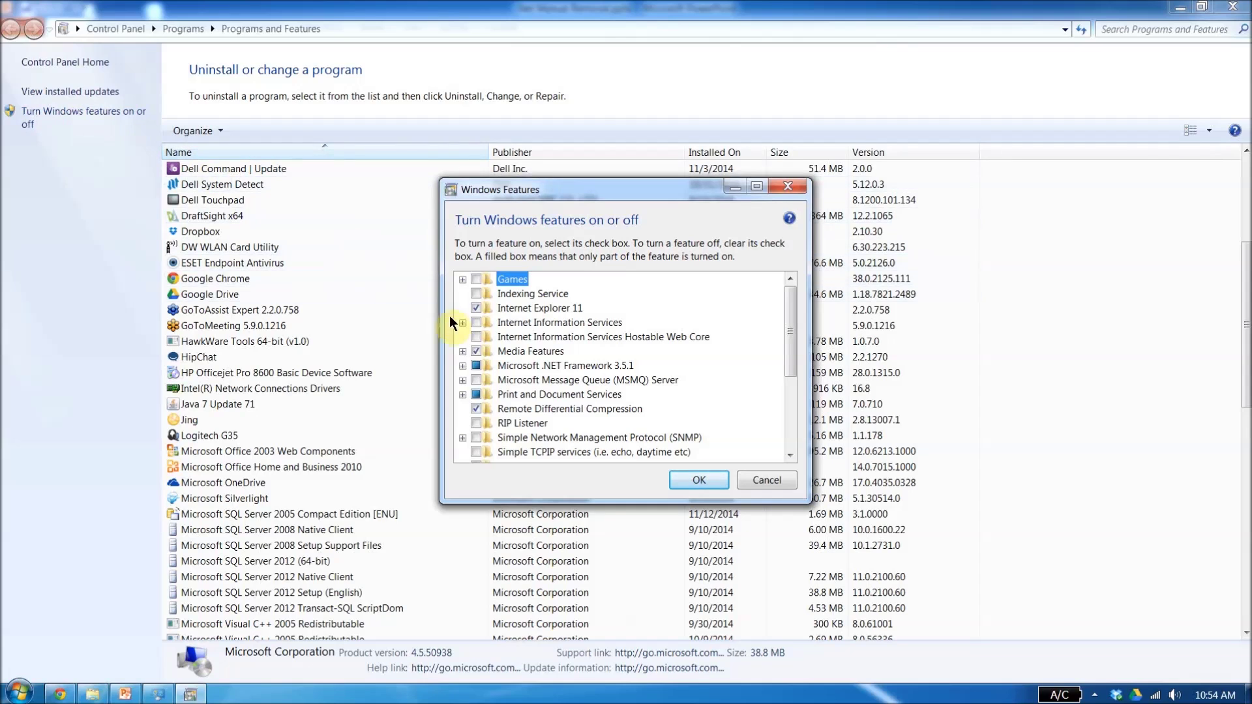
pyautogui.click(474, 364)
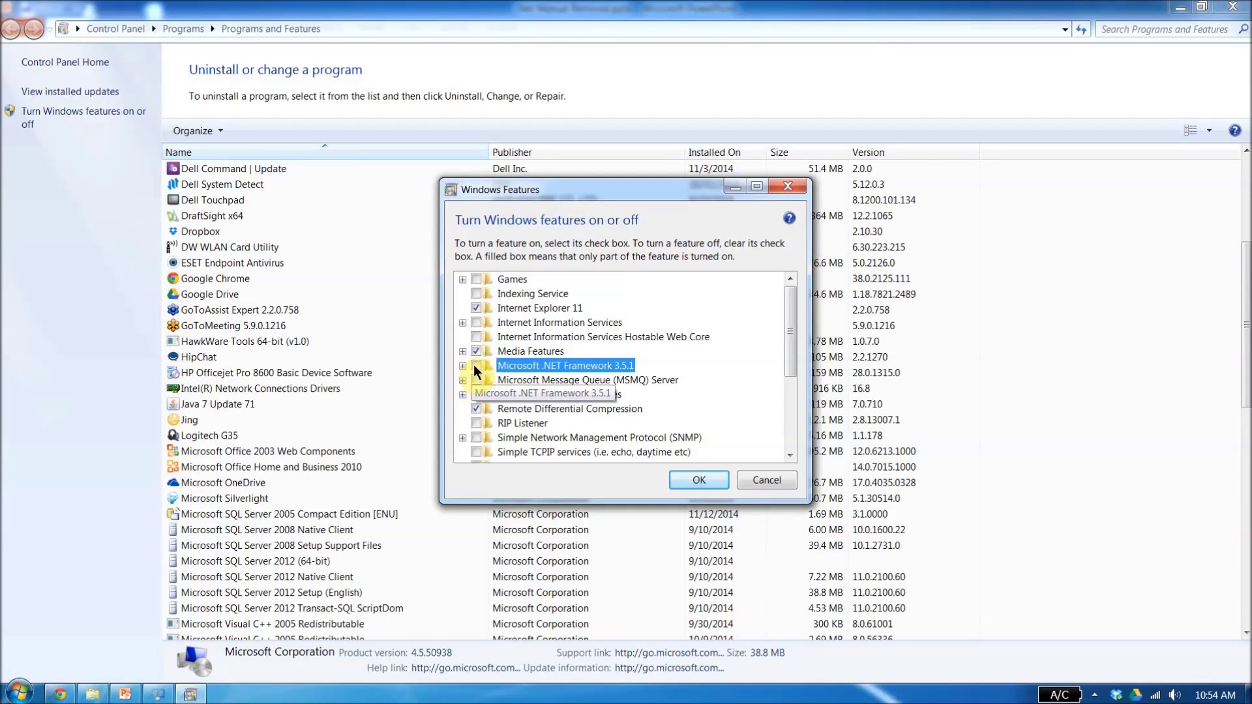
pyautogui.click(699, 479)
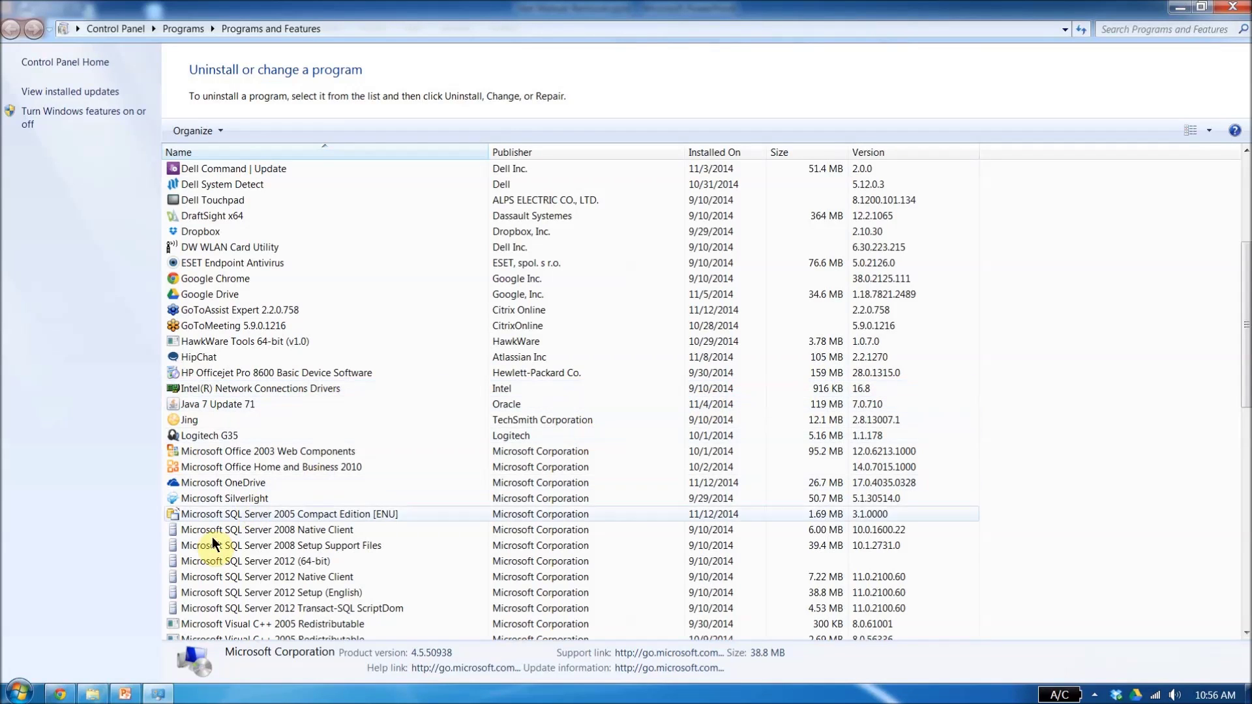
pyautogui.click(97, 696)
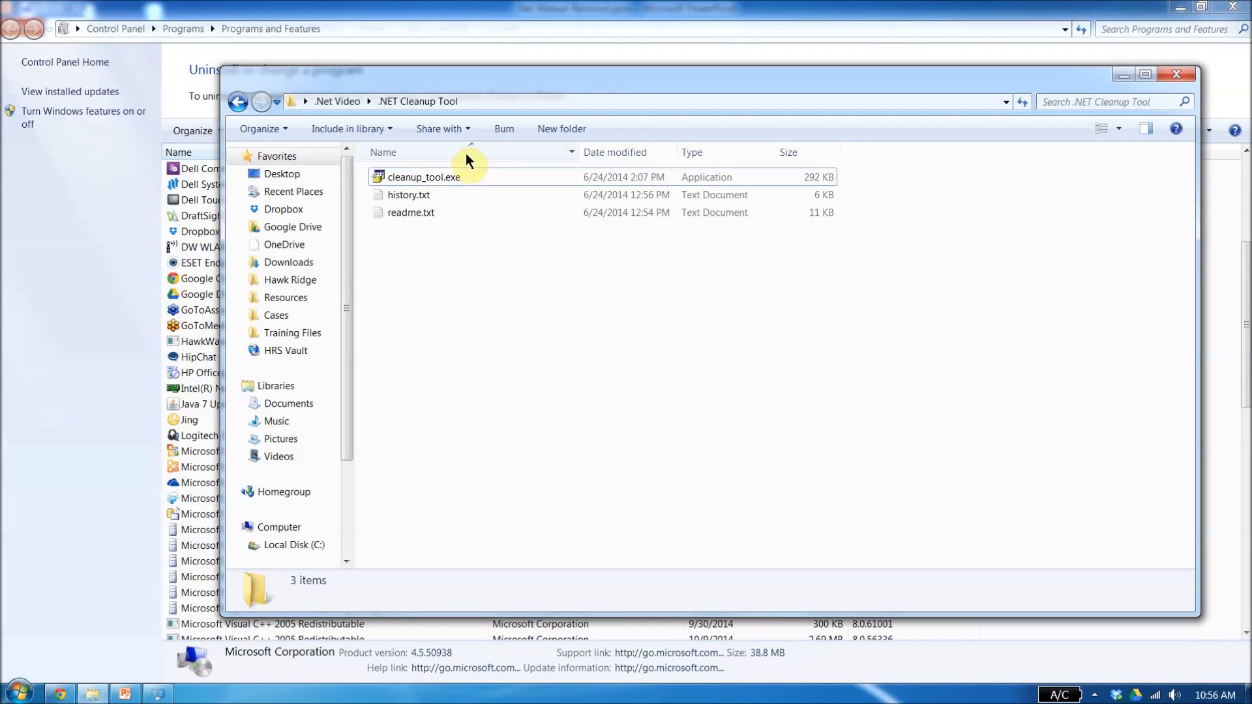
# Run cleanup_tool.exe, allowing it through the security warning and run confirmation
pyautogui.doubleClick(426, 177)
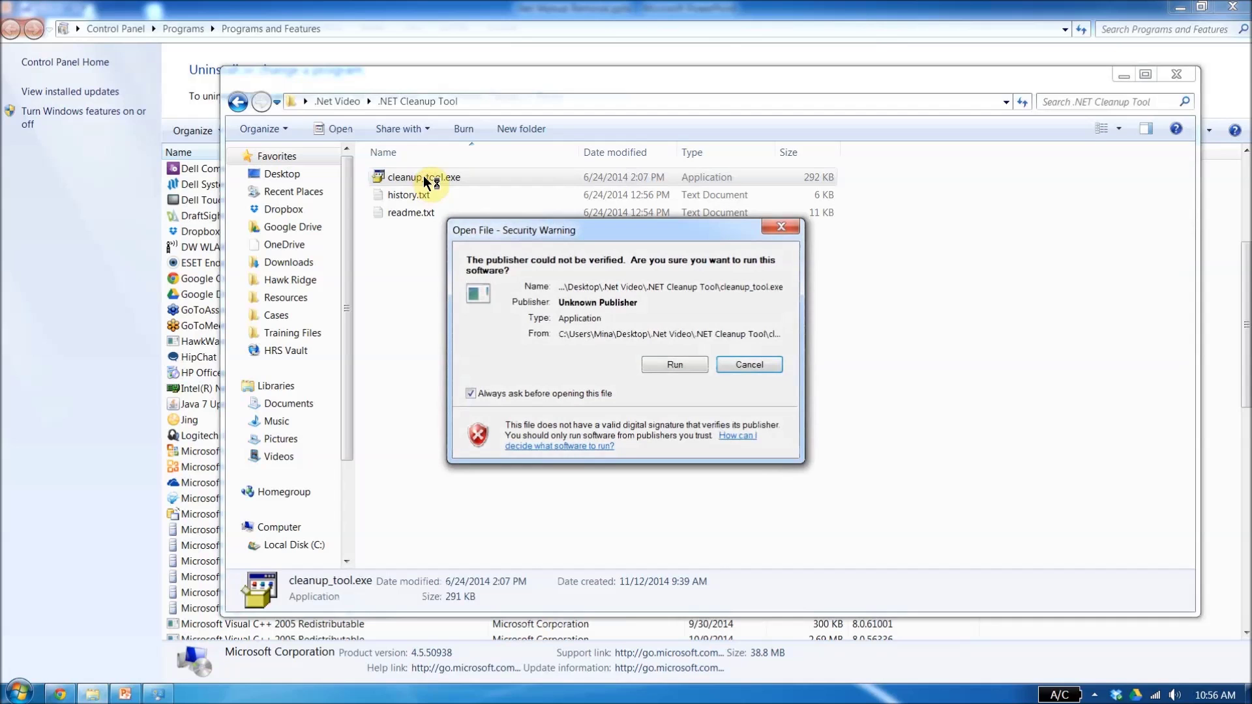
pyautogui.click(669, 363)
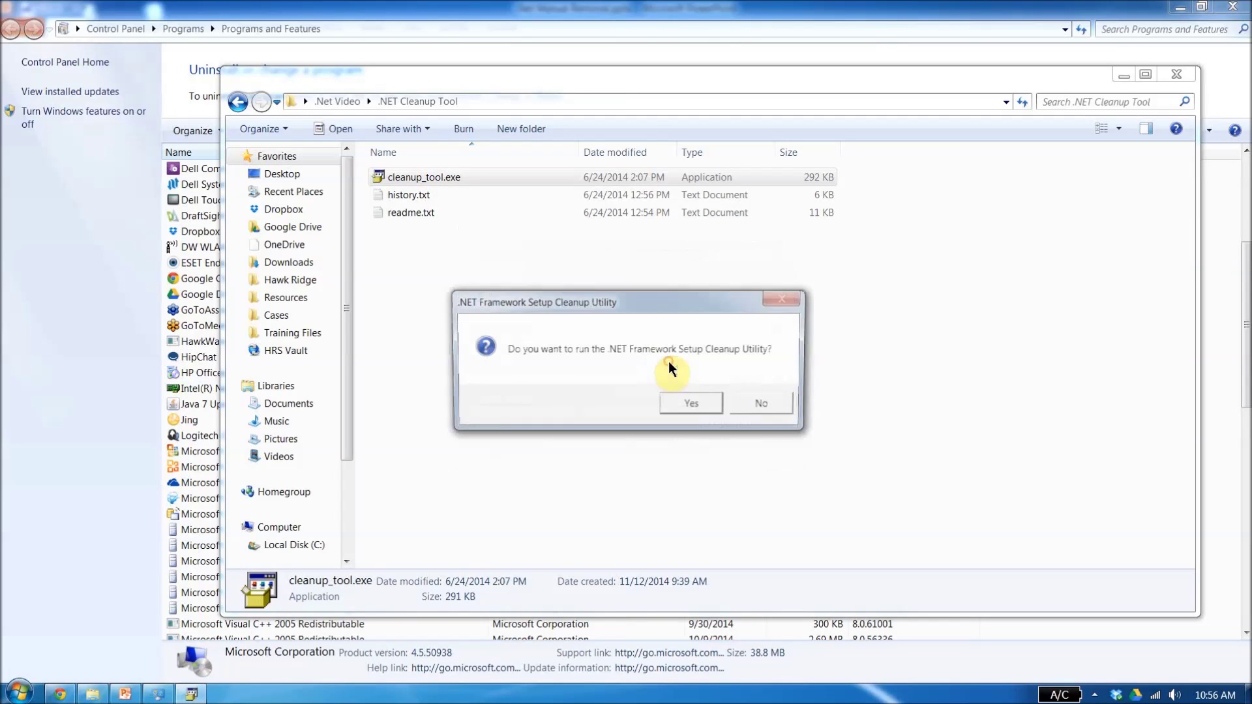
pyautogui.click(686, 402)
# Accept the license, clean up '.NET Framework - All Versions (Windows 7)', and exit the utility
pyautogui.click(677, 474)
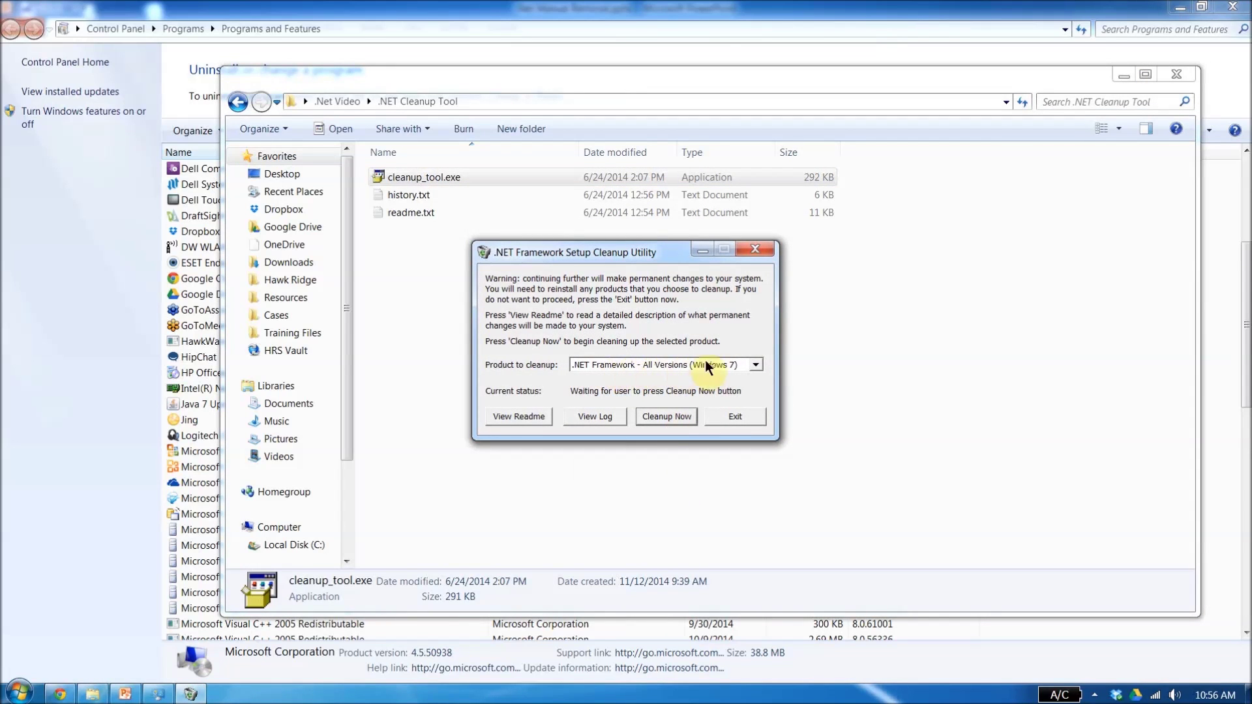
pyautogui.click(756, 366)
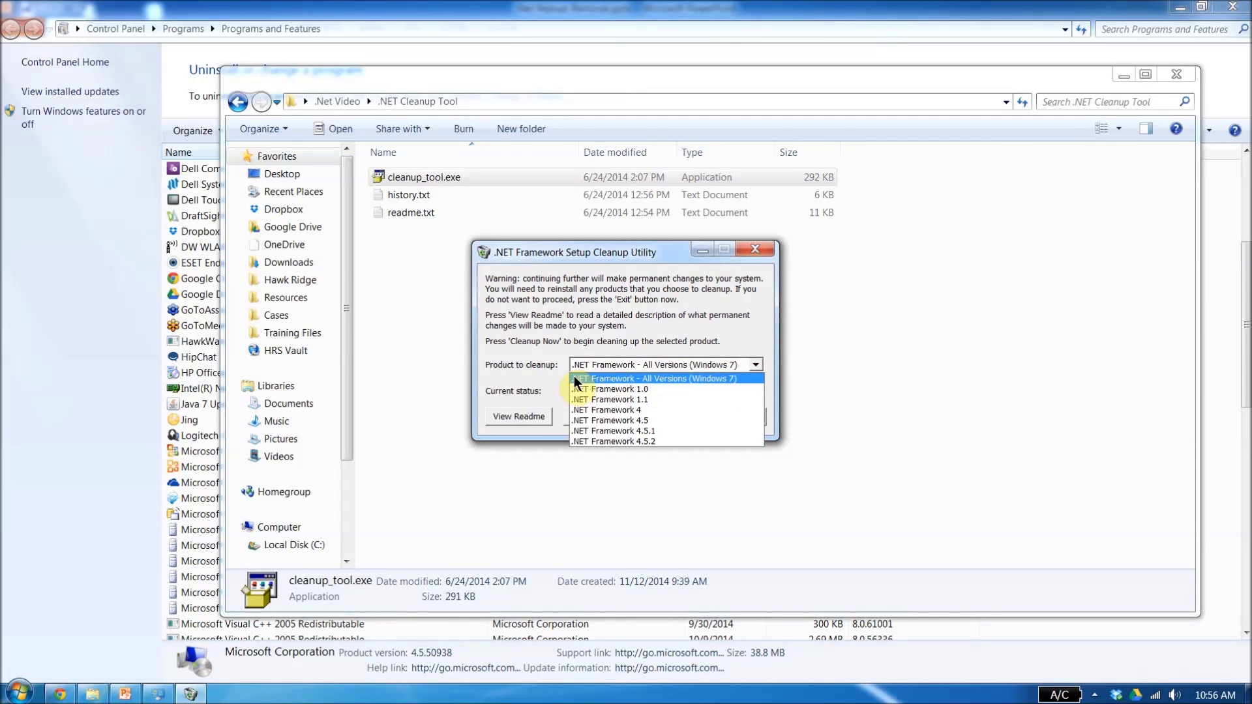
pyautogui.click(707, 376)
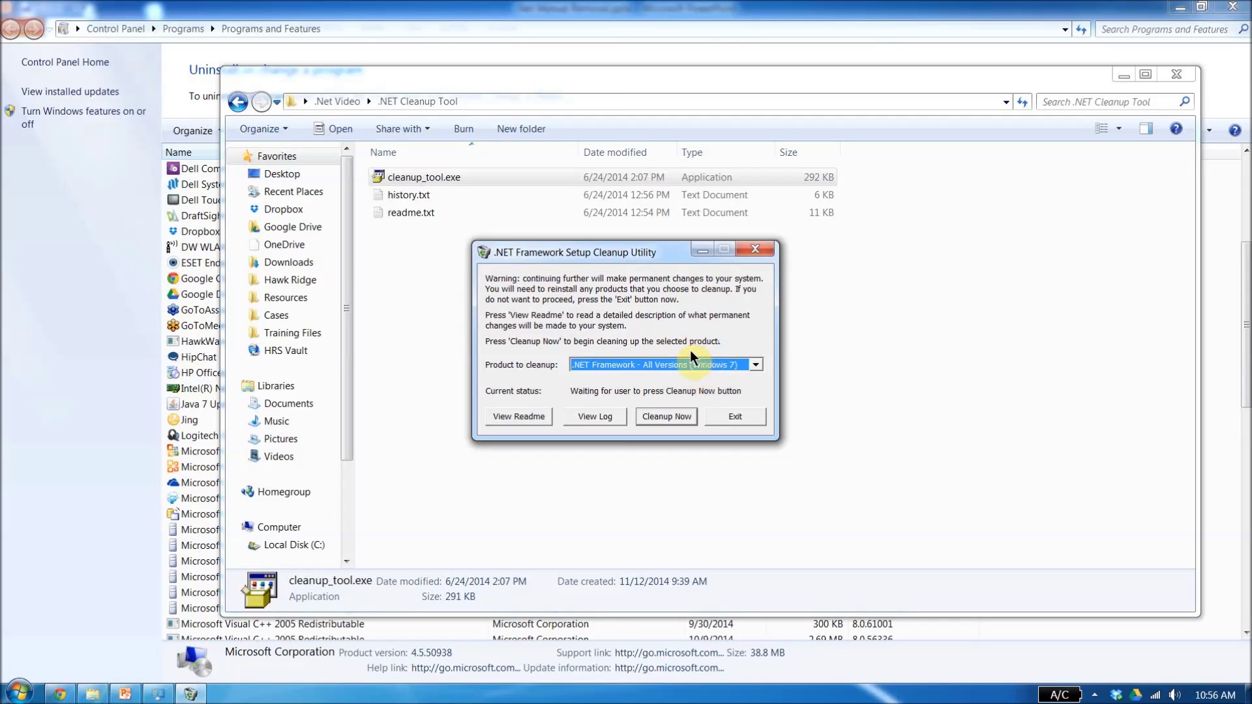
pyautogui.click(657, 416)
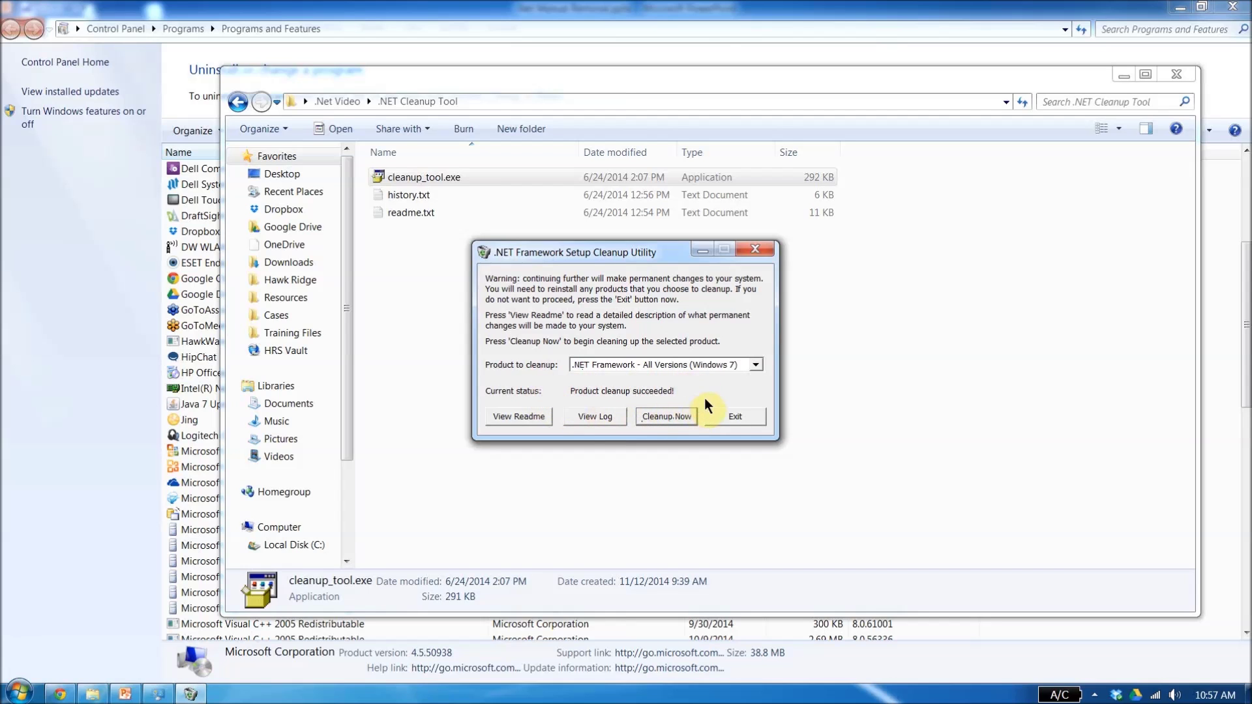
pyautogui.click(736, 417)
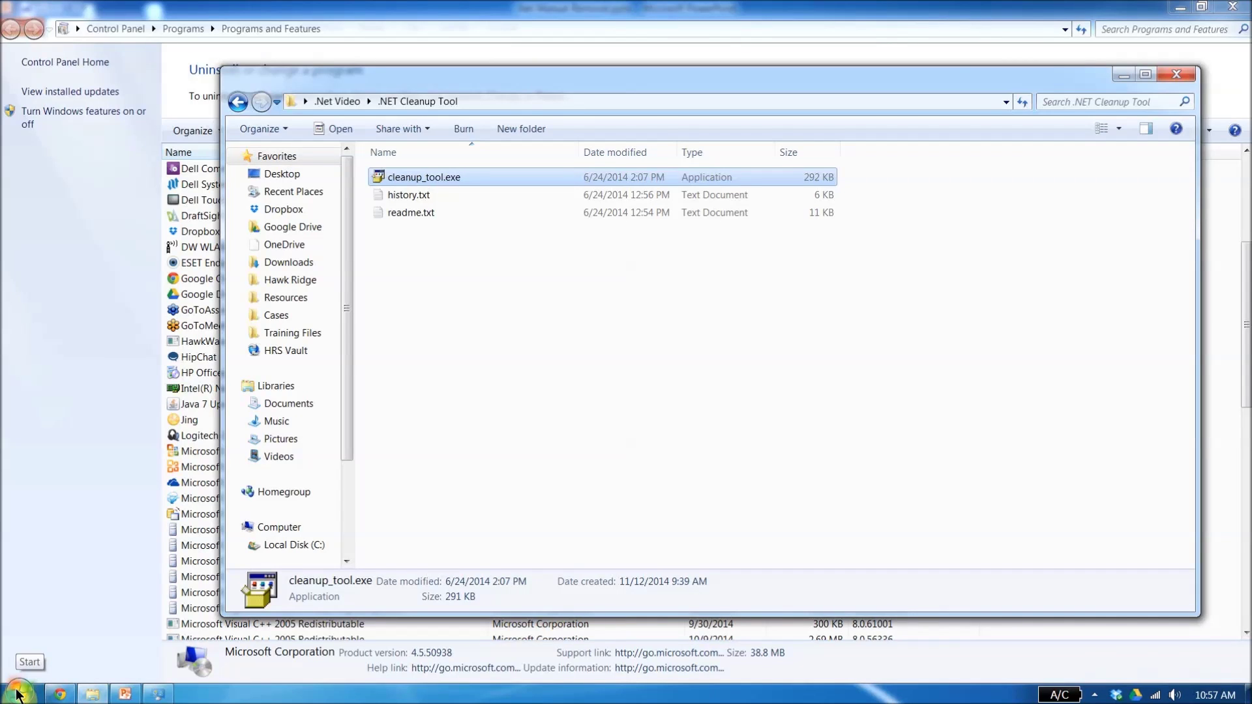
pyautogui.click(16, 695)
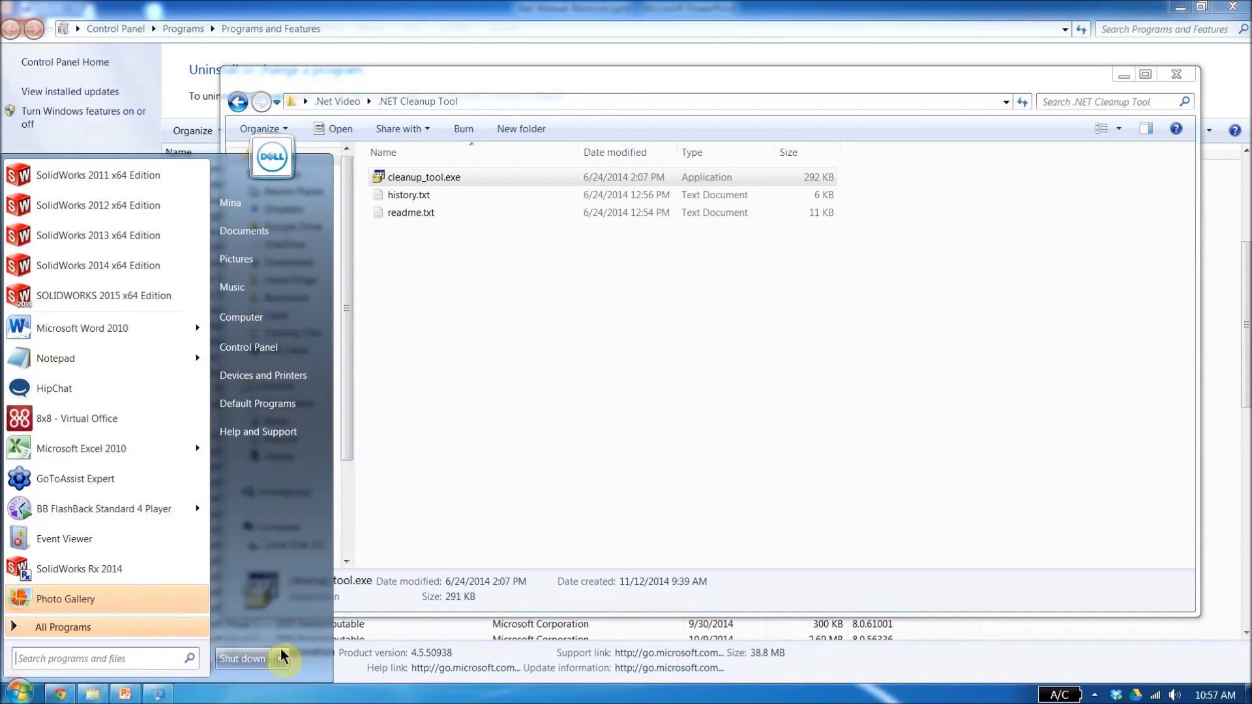
# Restart the computer, then search Start for 'add remov' to reopen Programs and Features
pyautogui.click(282, 655)
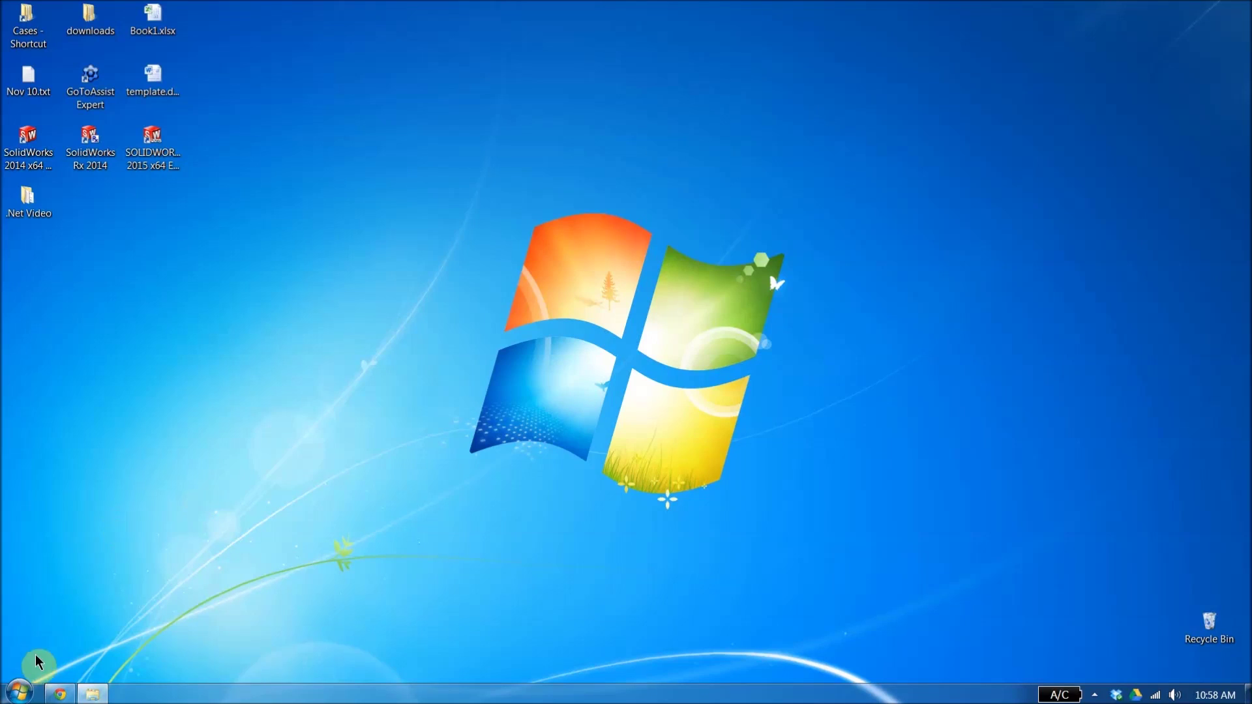
pyautogui.click(19, 693)
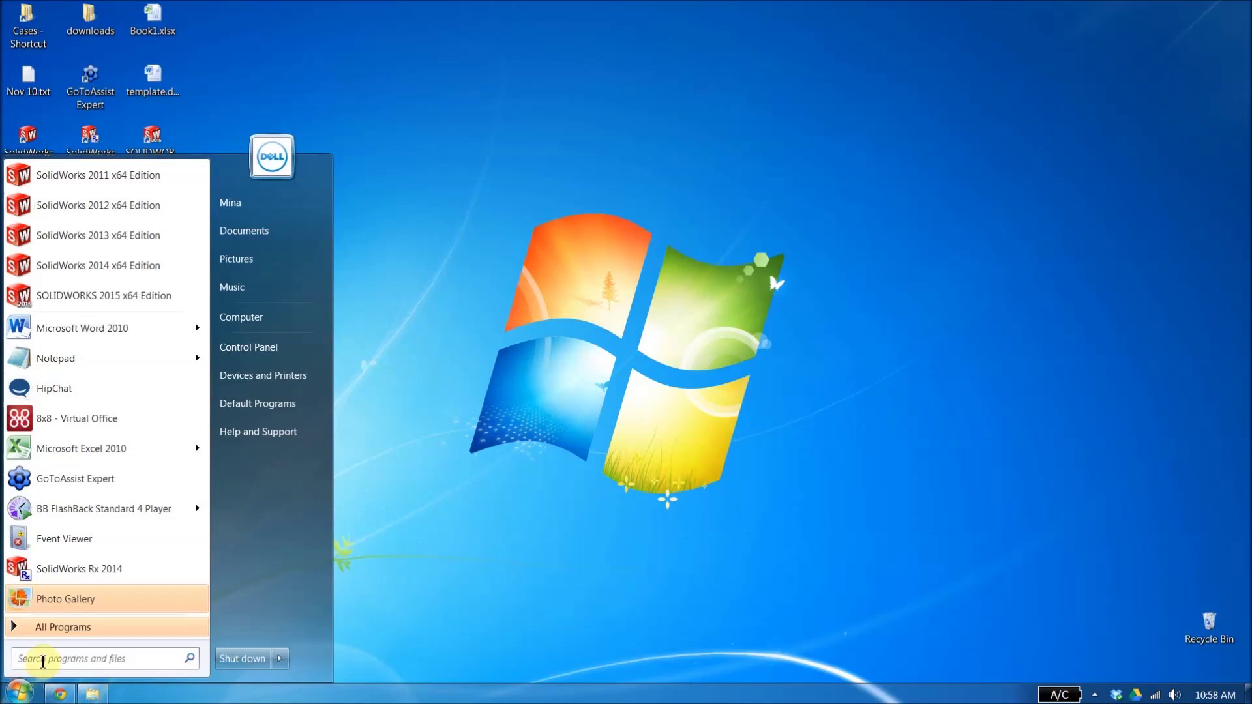
pyautogui.click(43, 660)
pyautogui.write('add')
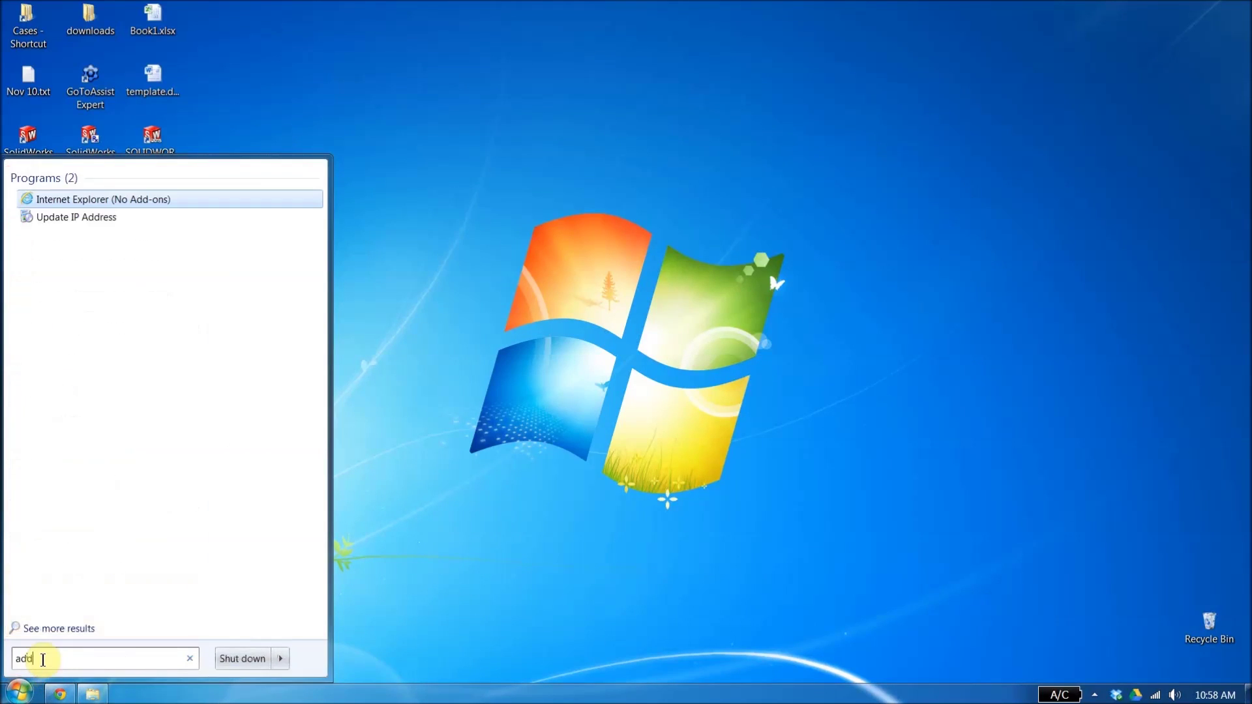
pyautogui.write(' remov')
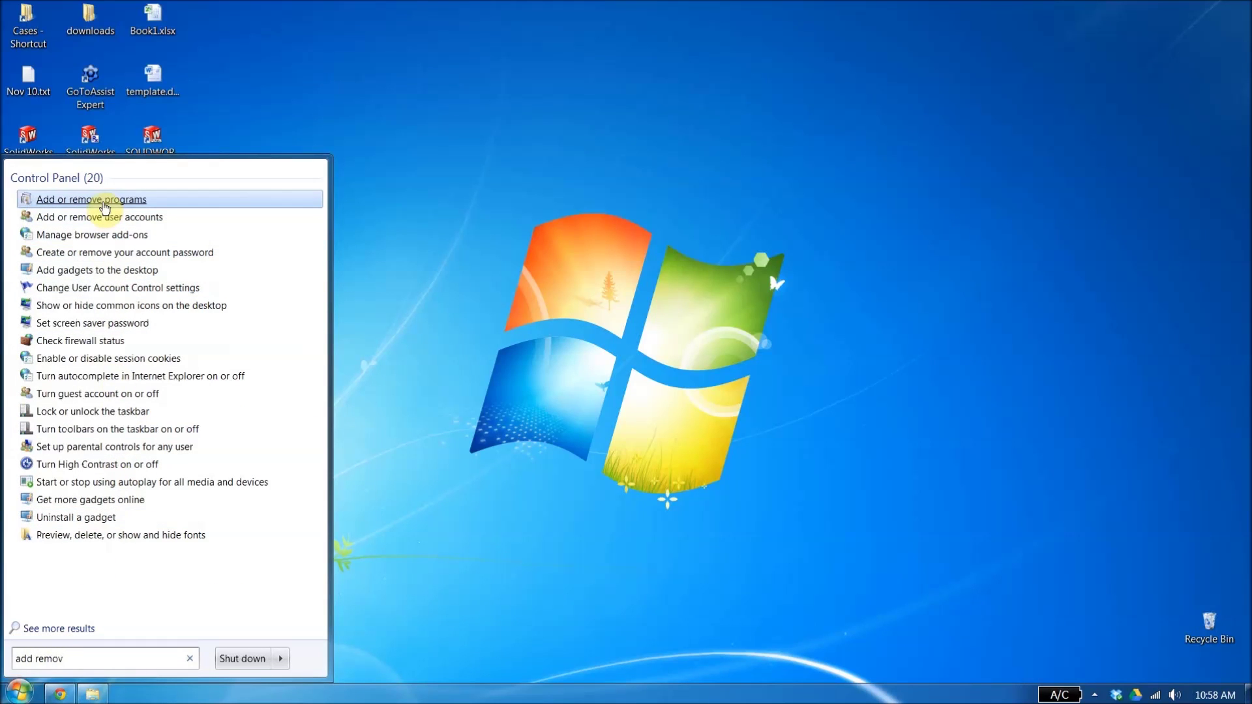
pyautogui.click(105, 203)
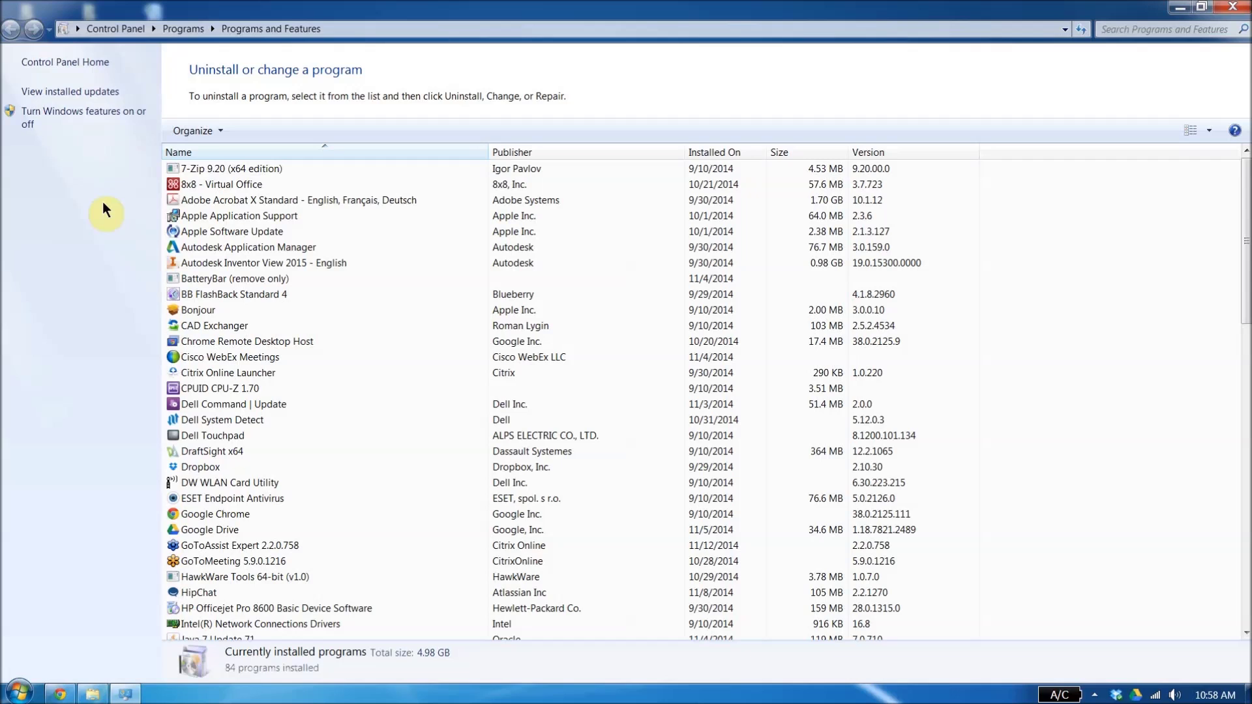
# Re-enable the Microsoft .NET Framework 3.5.1 Windows feature and apply the change
pyautogui.click(95, 123)
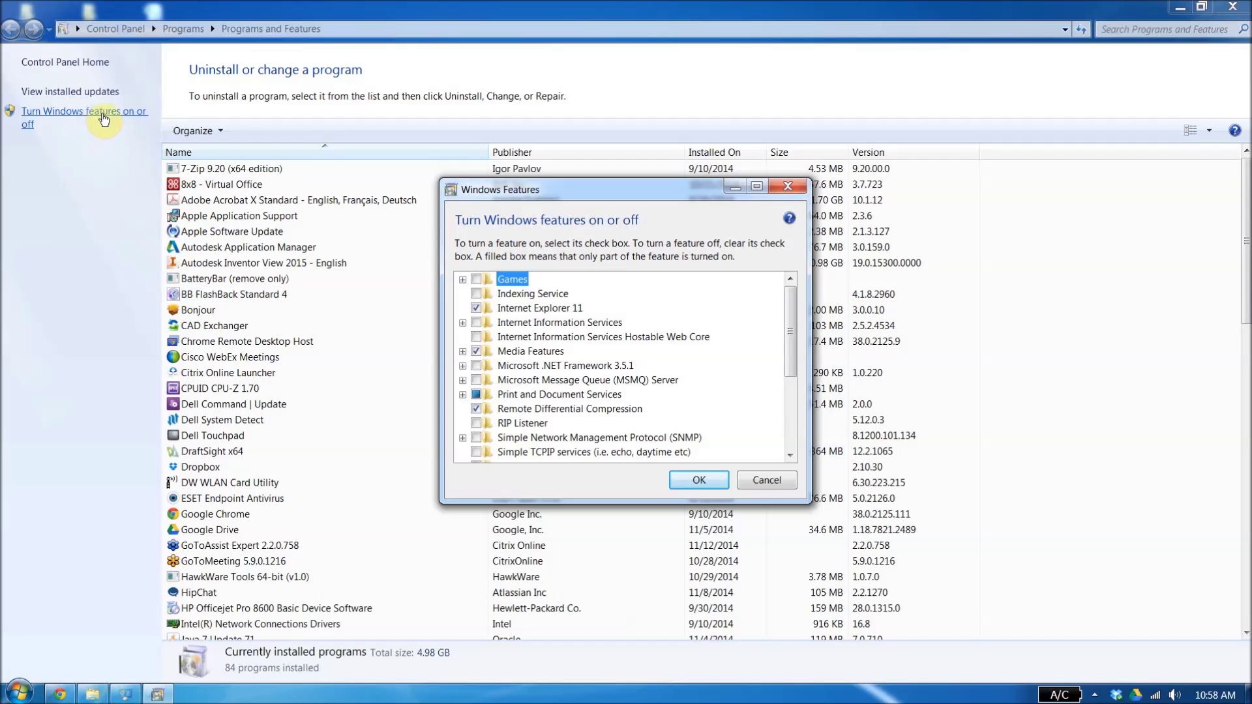
pyautogui.click(472, 363)
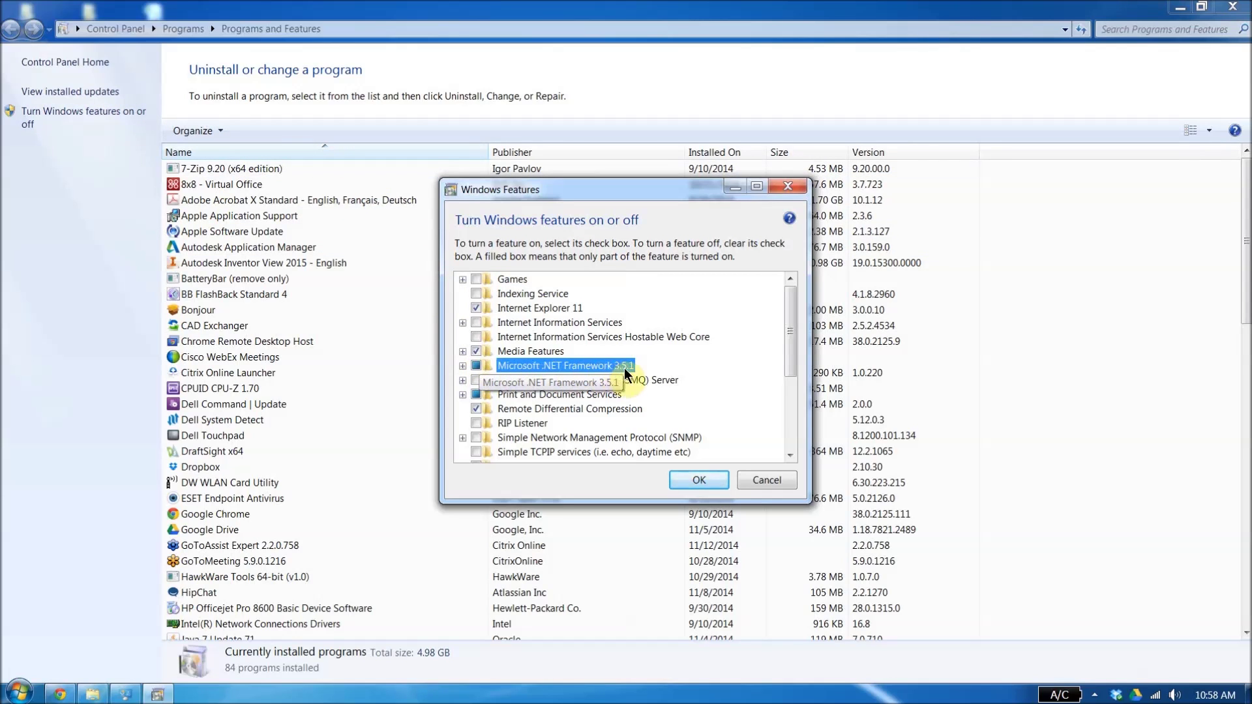
pyautogui.click(691, 481)
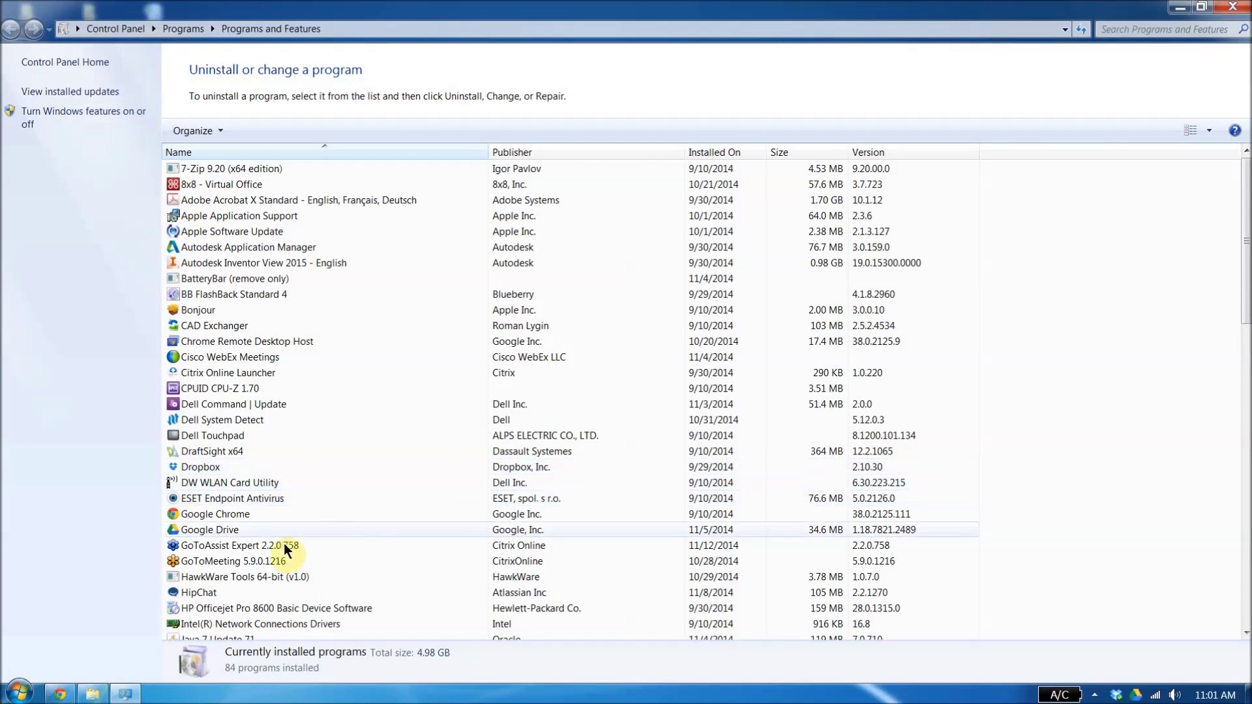
pyautogui.moveTo(58, 697)
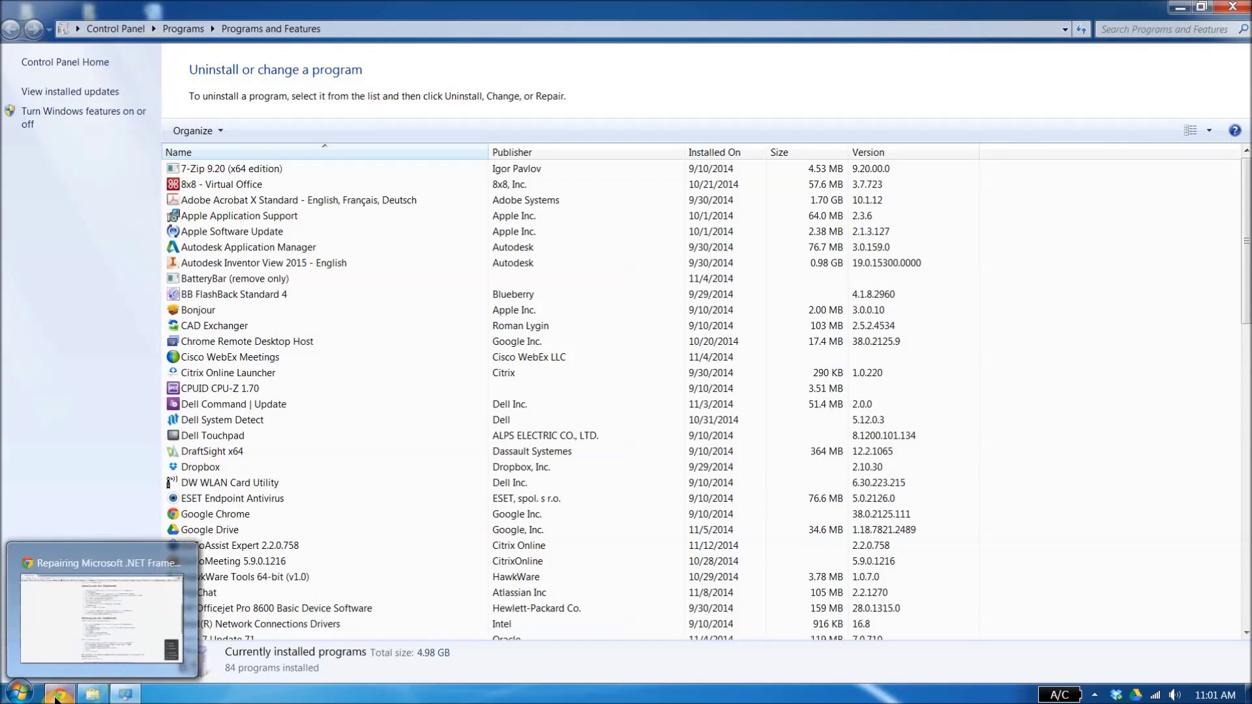
pyautogui.click(57, 696)
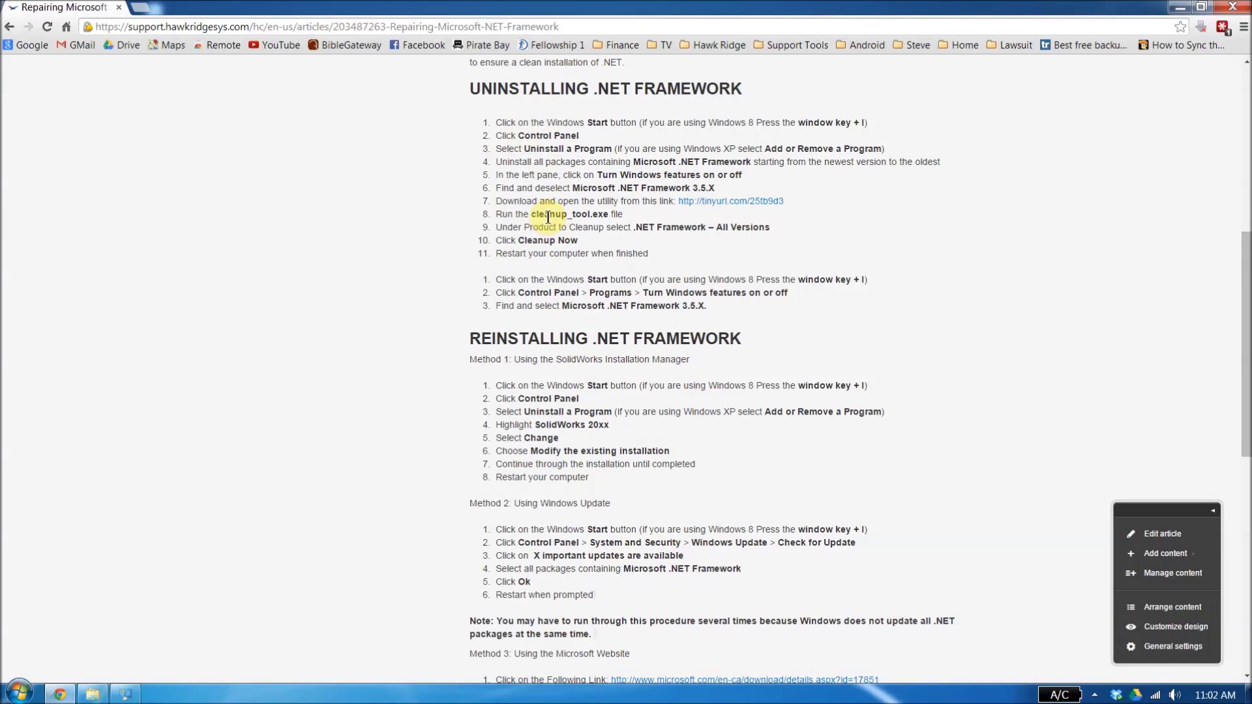
pyautogui.scroll(7, 548, 218)
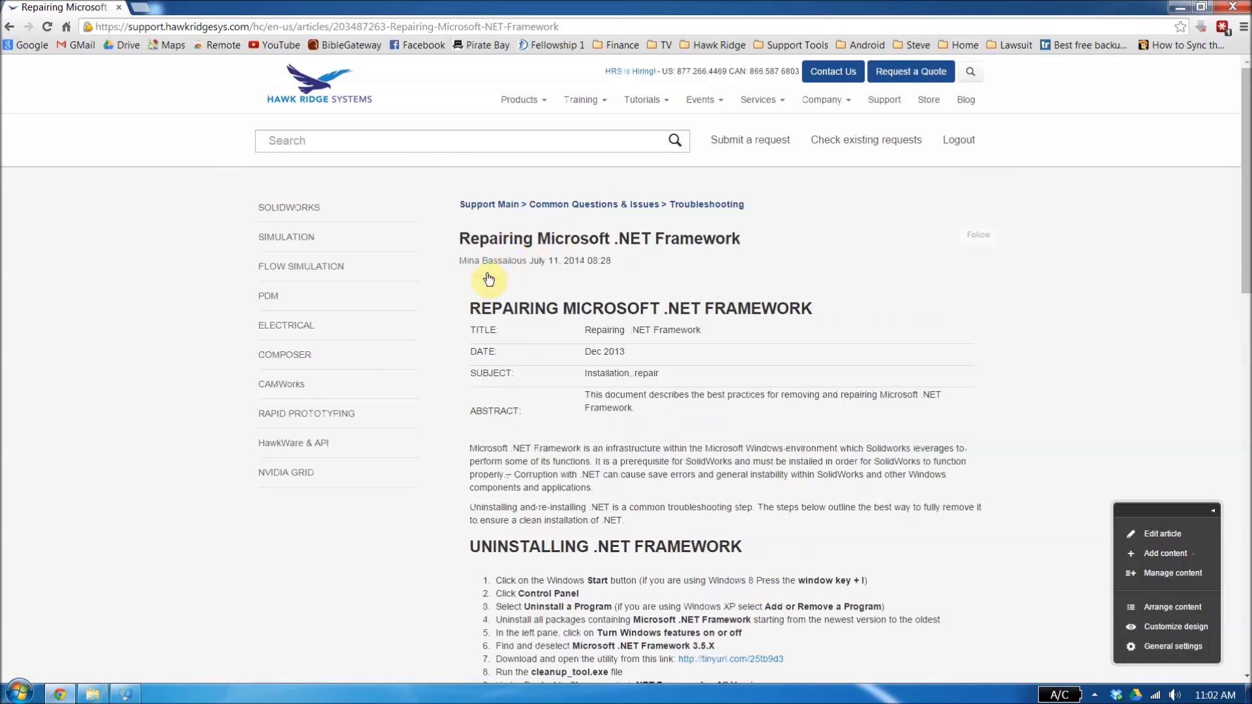
pyautogui.scroll(-2, 635, 416)
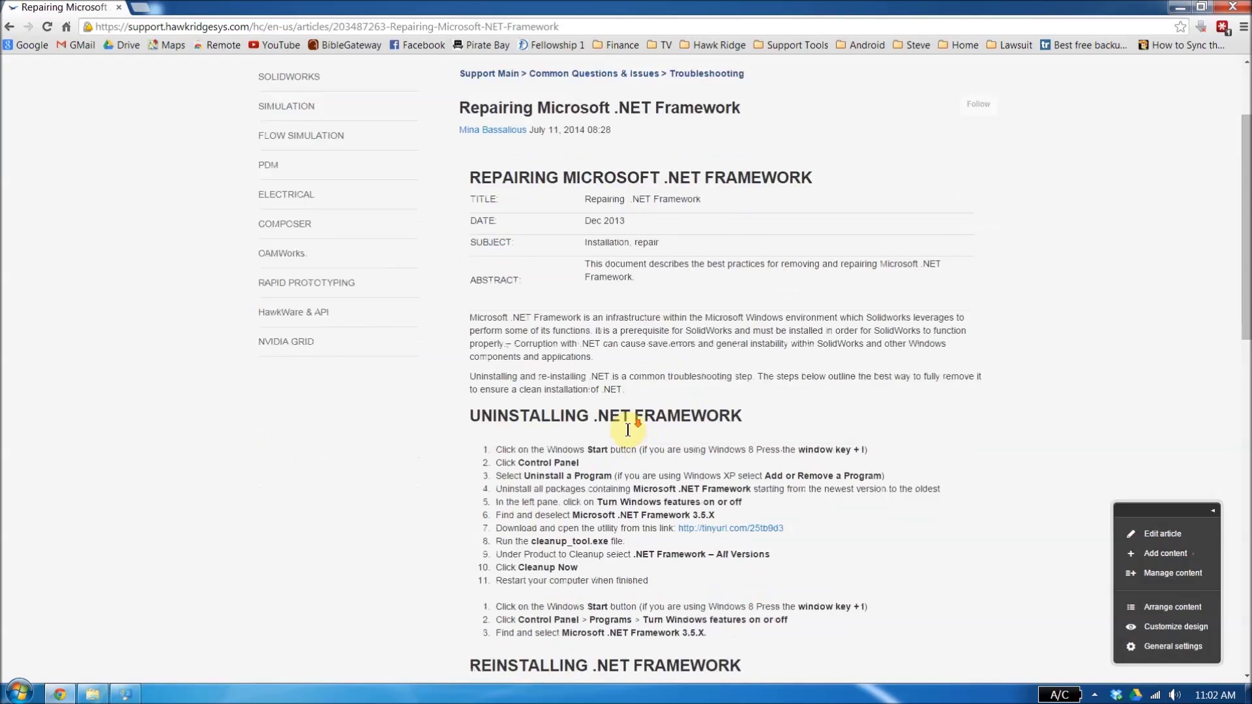
pyautogui.scroll(-8, 627, 431)
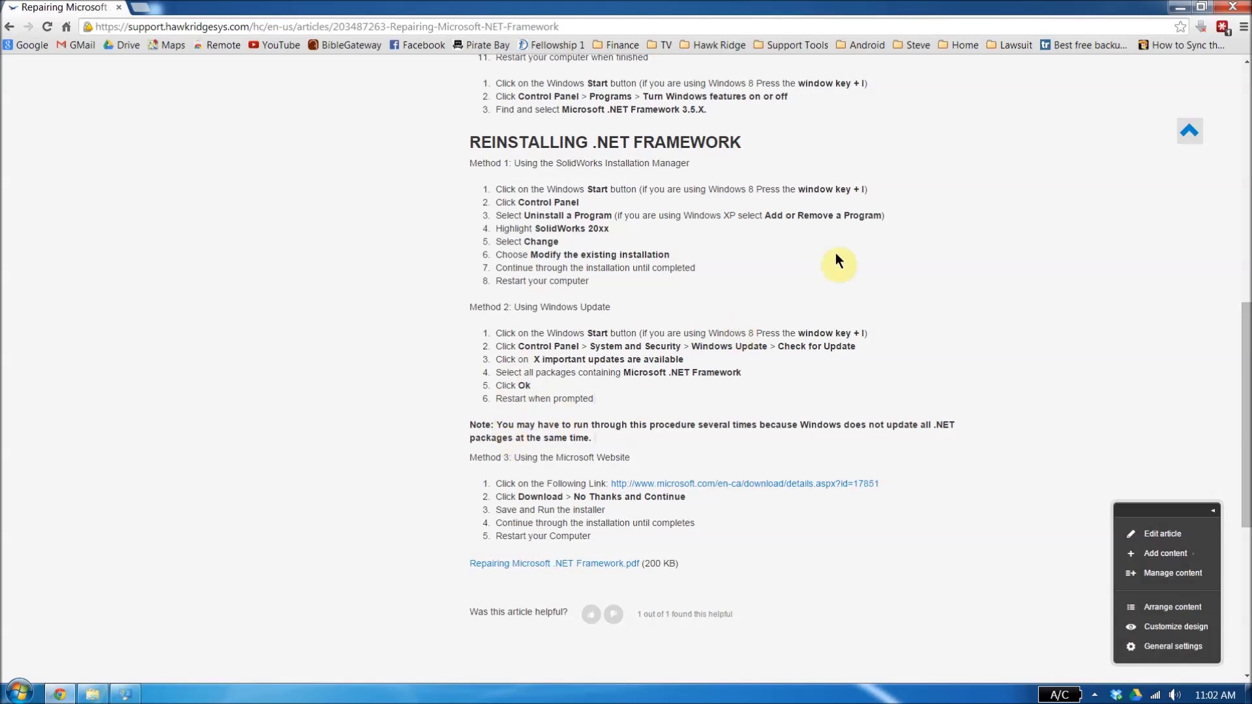
pyautogui.click(1180, 9)
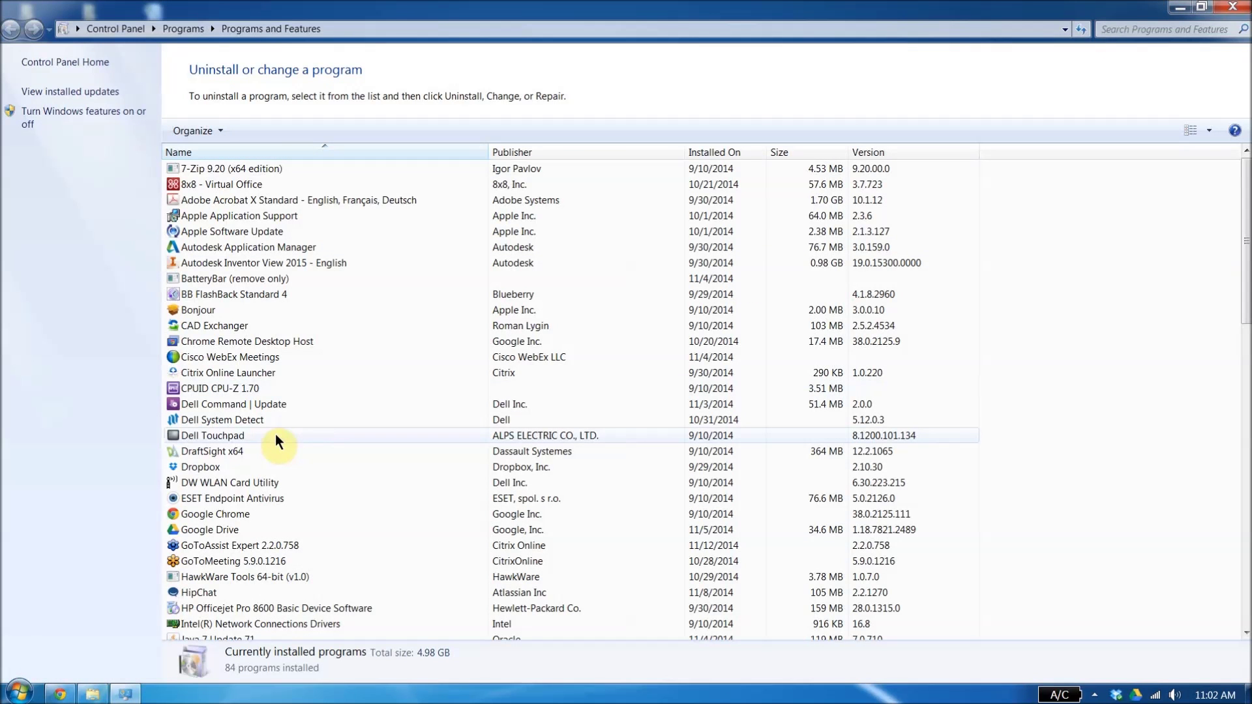
# Find SOLIDWORKS 2015 x64 Edition SP0 in the program list and choose to change it
pyautogui.scroll(-1, 275, 435)
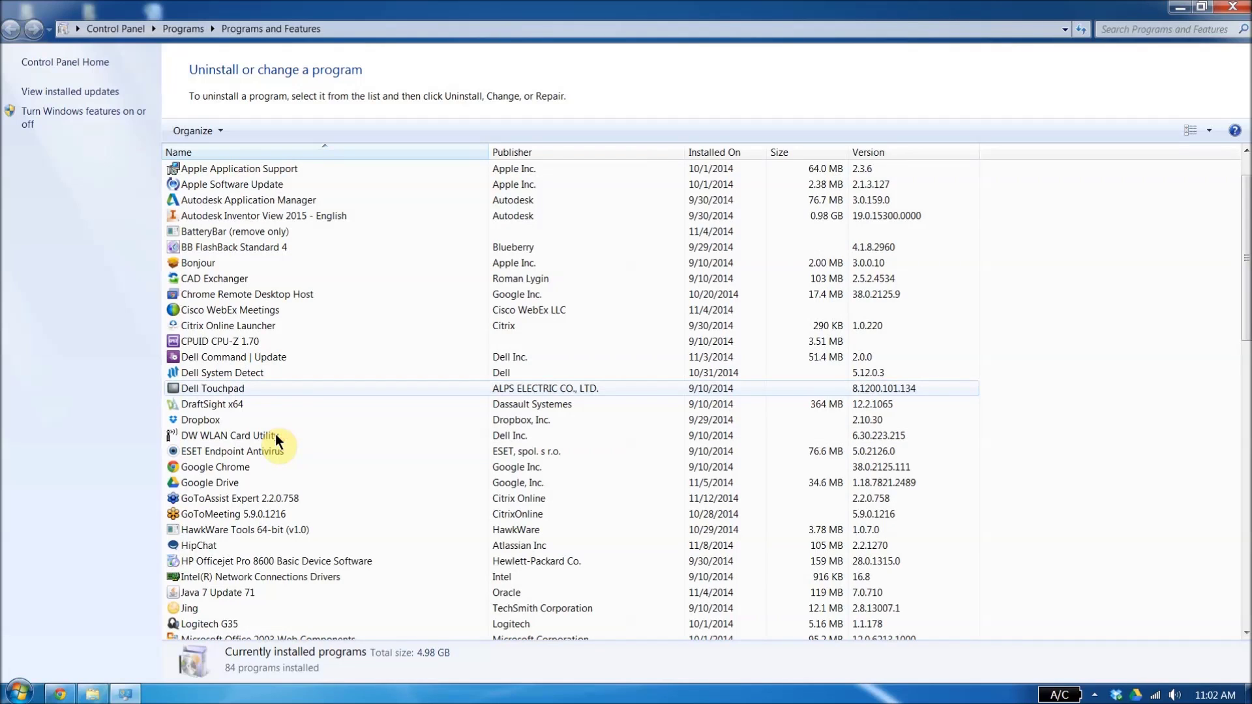
pyautogui.scroll(-15, 275, 433)
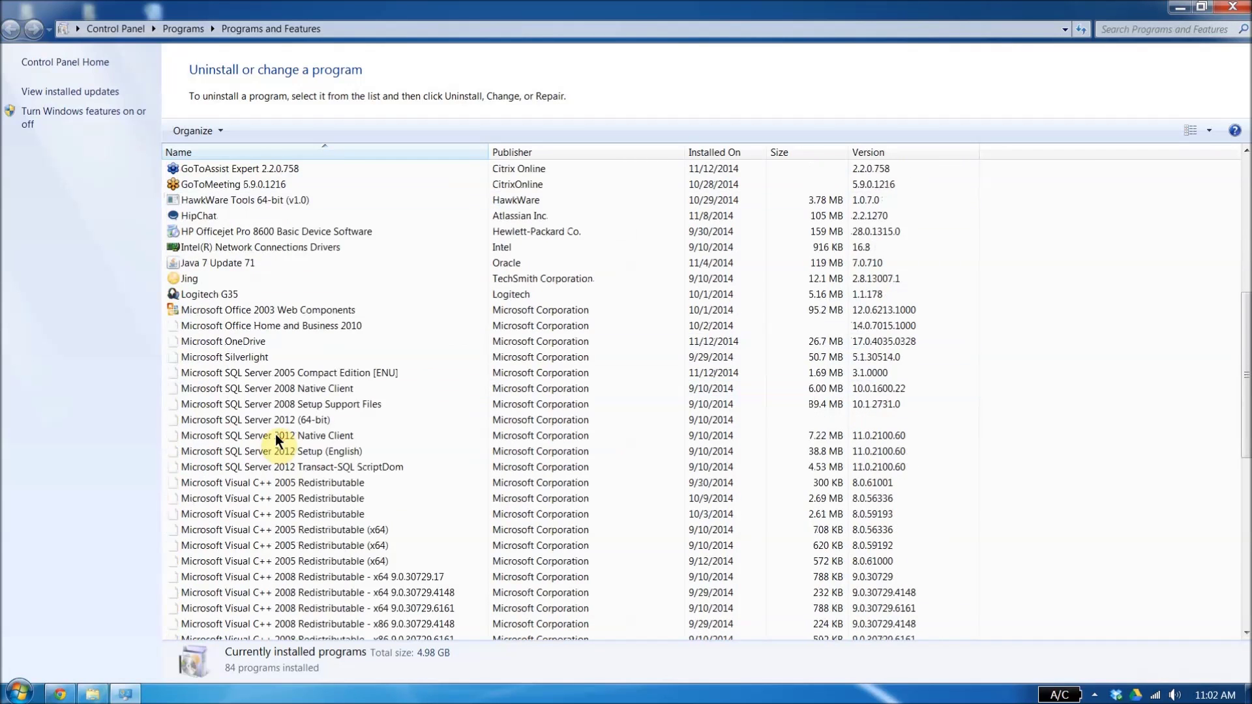
pyautogui.scroll(-2, 275, 433)
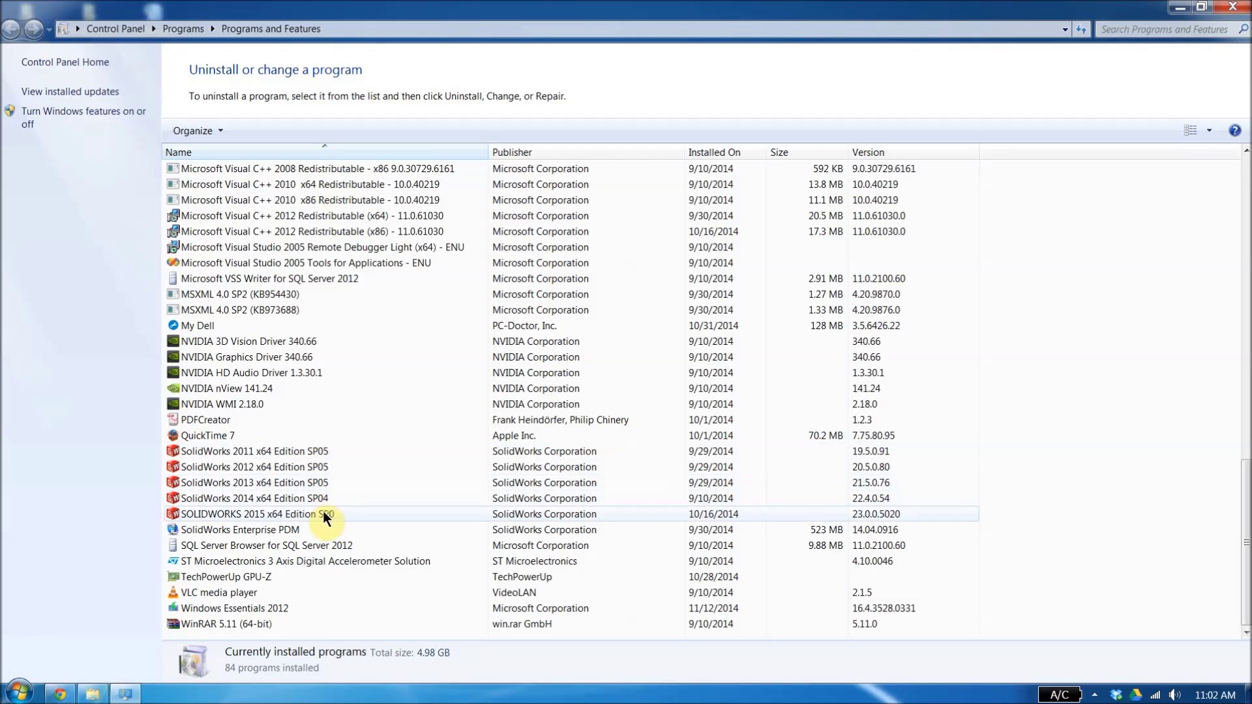
pyautogui.rightClick(364, 511)
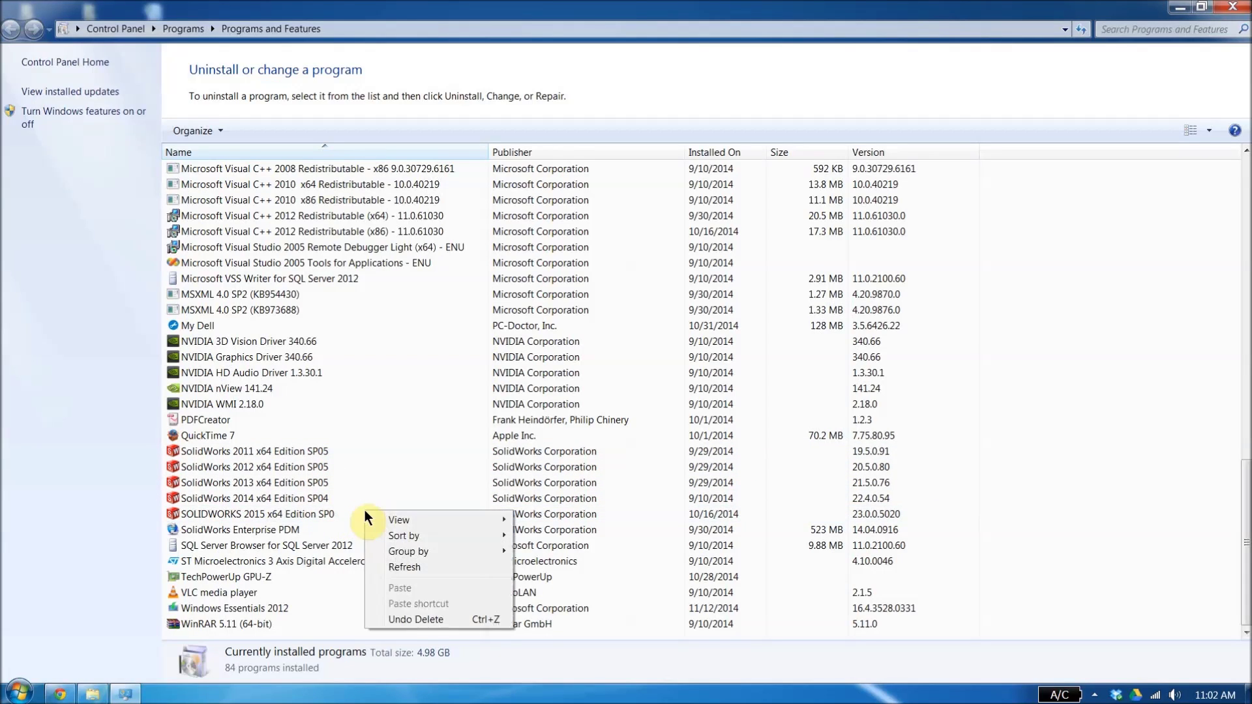
pyautogui.rightClick(327, 513)
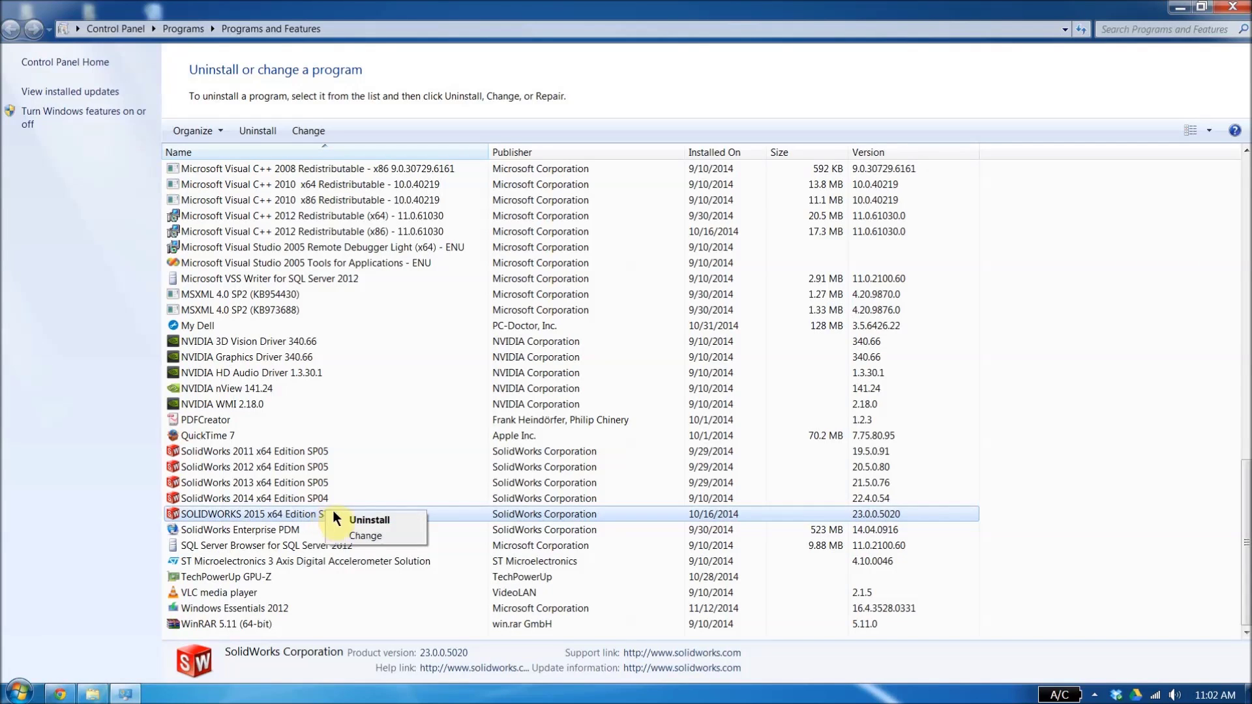
pyautogui.click(364, 536)
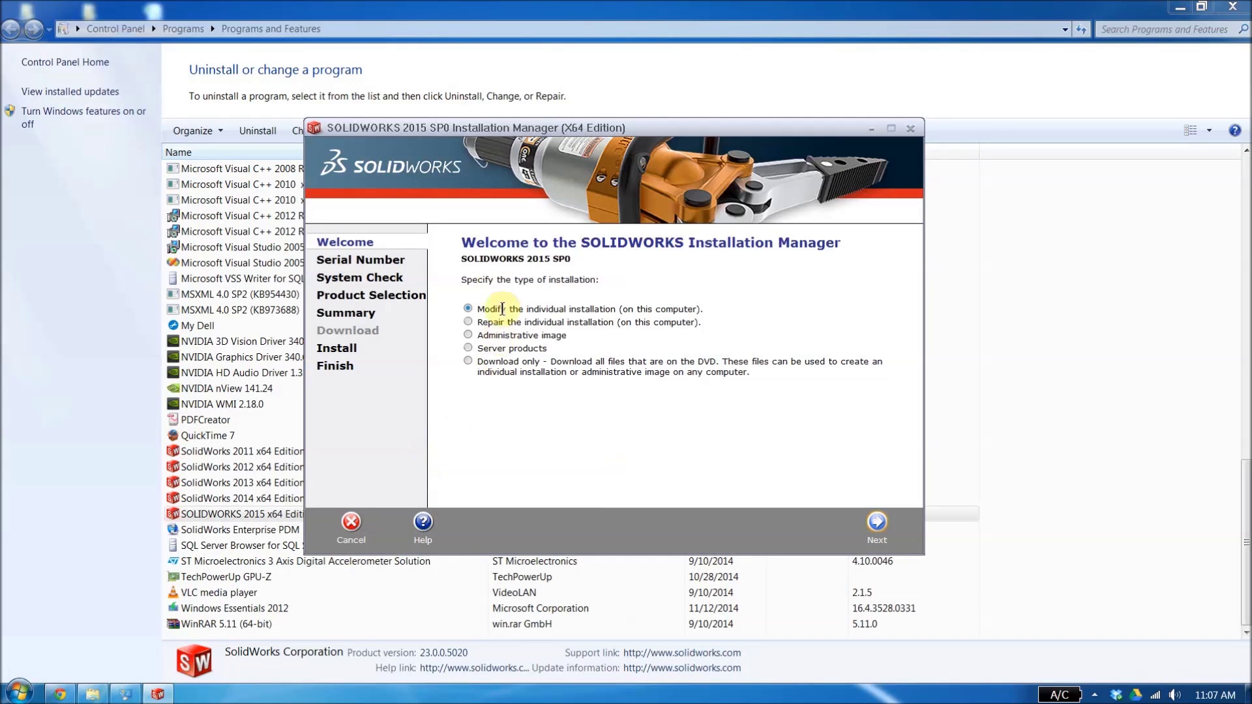
# Keep 'Modify the individual installation', accept the serial numbers, and reach Product Selection
pyautogui.click(875, 526)
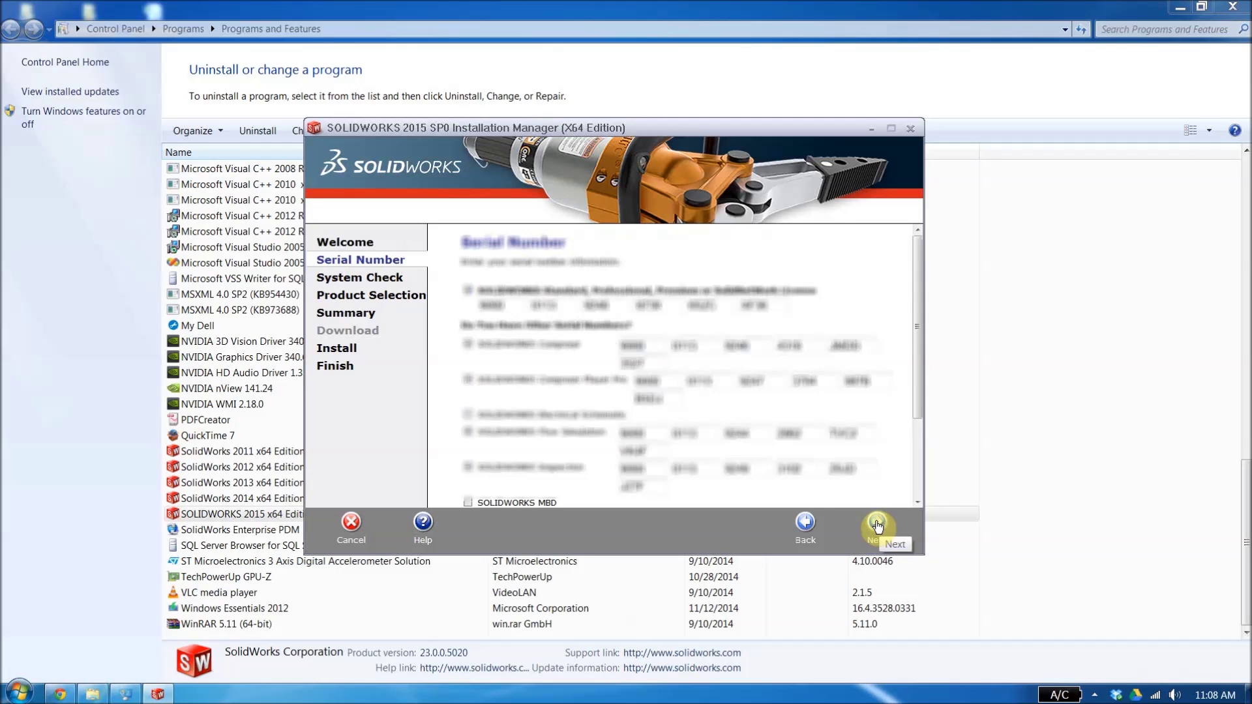
pyautogui.click(877, 525)
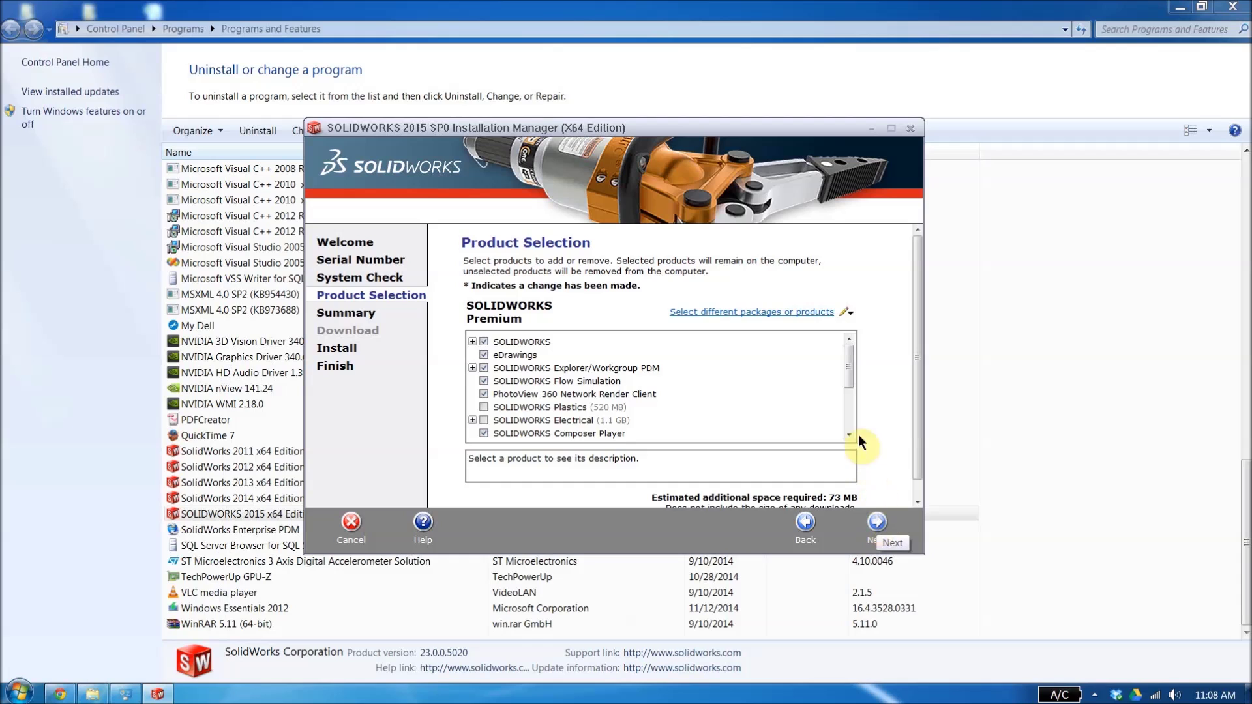
pyautogui.moveTo(849, 373); pyautogui.dragTo(858, 428)
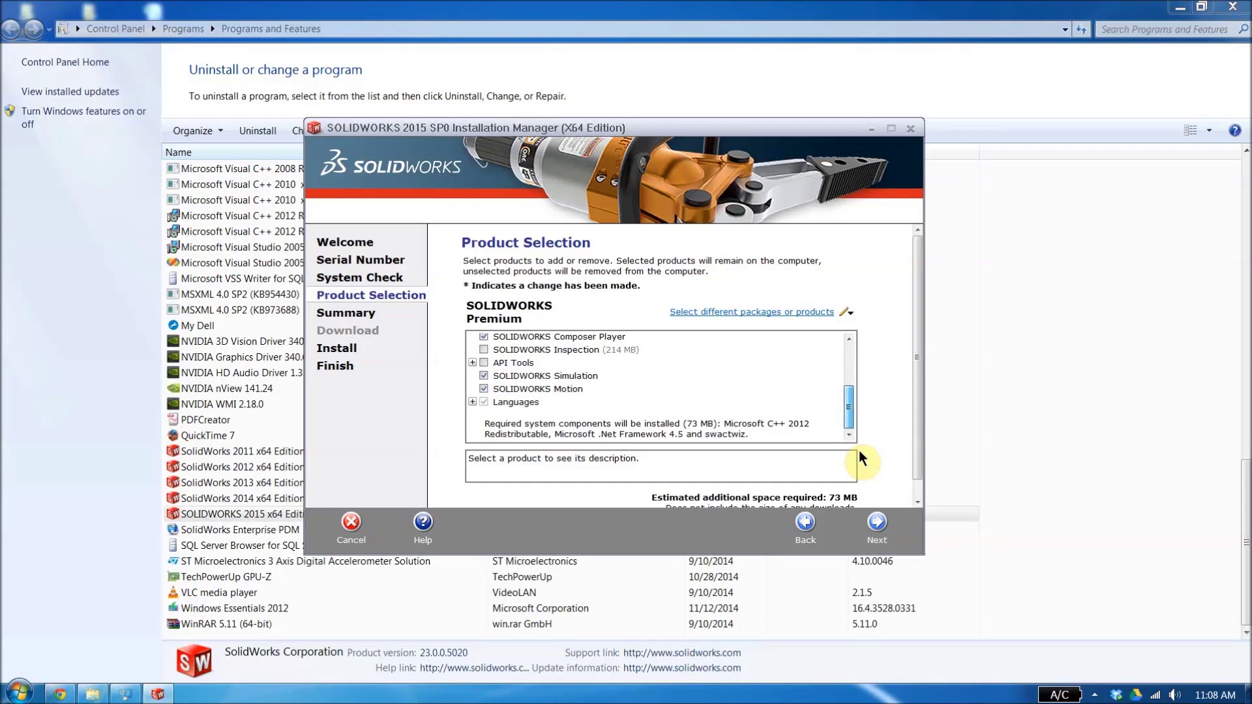
# Review the product list, advance to the Summary, and start the modification with Modify Now
pyautogui.moveTo(859, 450); pyautogui.dragTo(859, 450)
pyautogui.moveTo(847, 404); pyautogui.dragTo(853, 358)
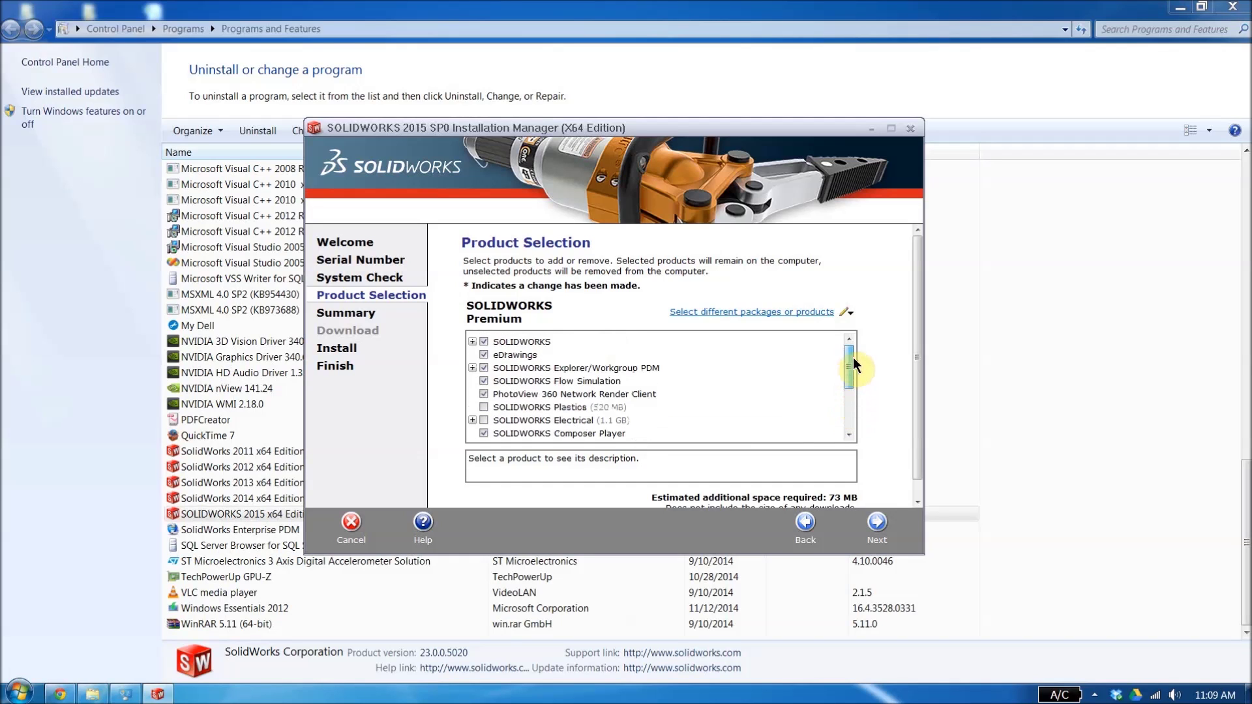
pyautogui.click(878, 525)
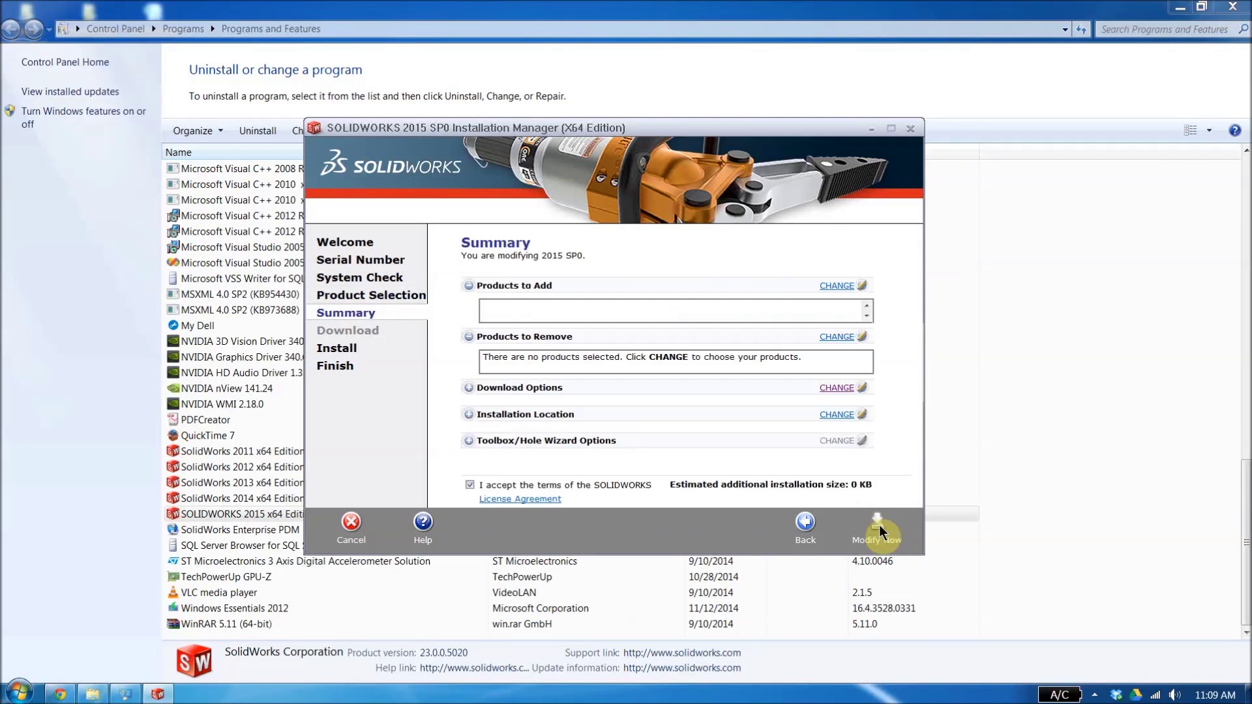
pyautogui.click(877, 524)
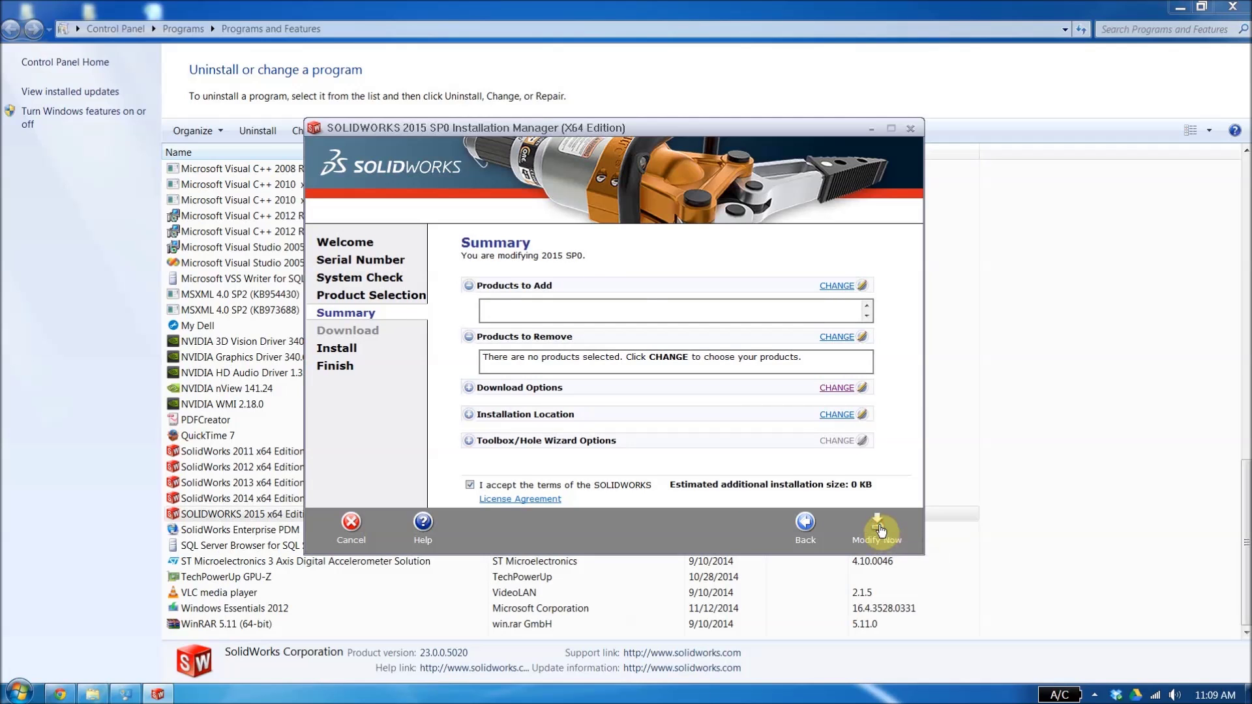